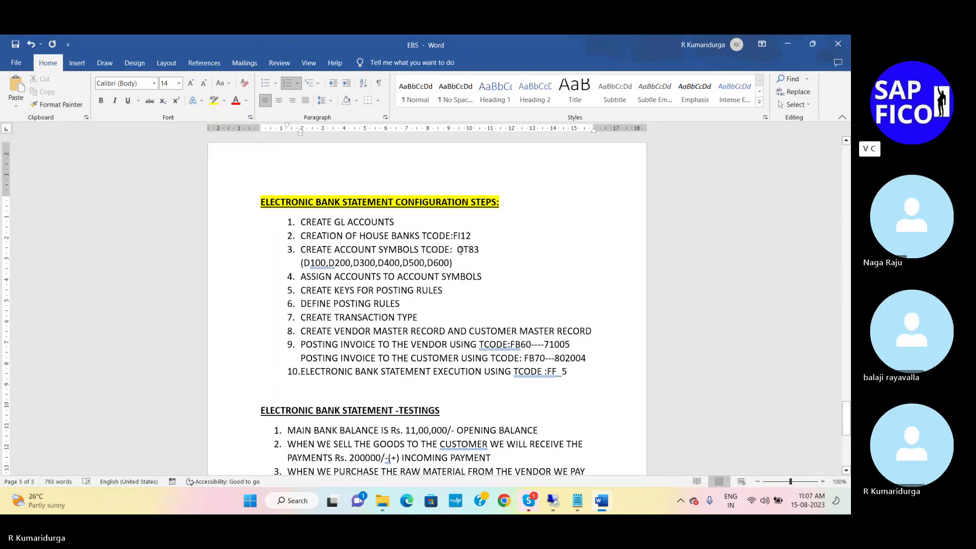
Switch to the remote SAP session and open transaction OT83 for chart of accounts DUR1.
click(553, 500)
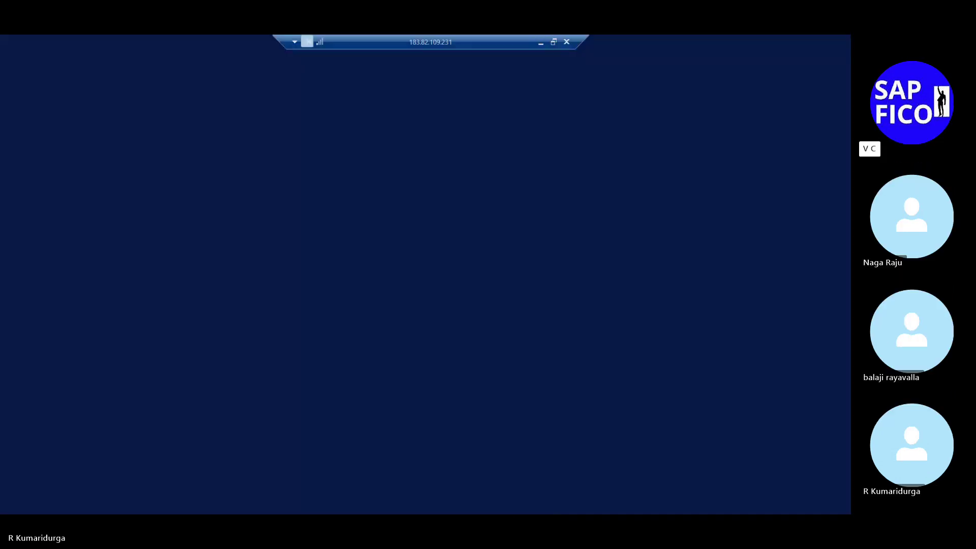
text(OT83)
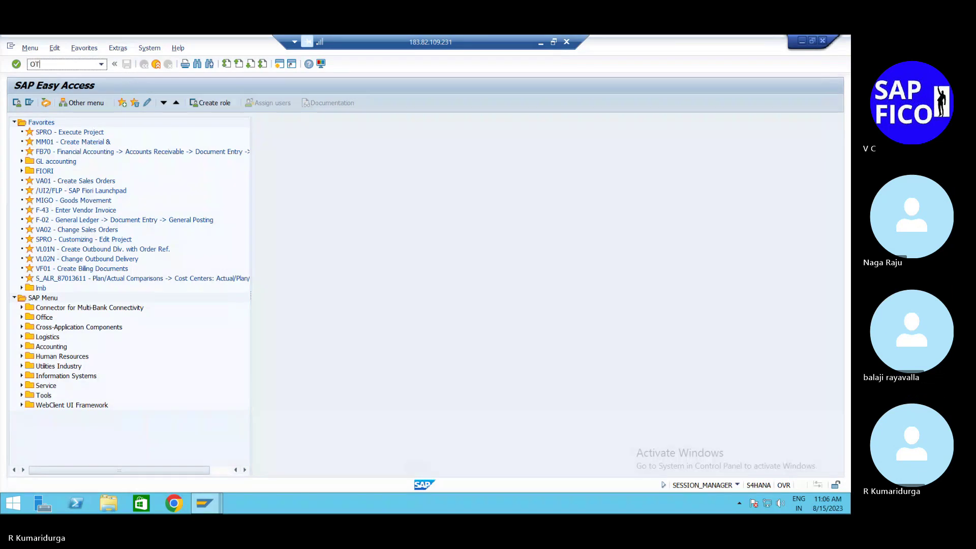
key(Return)
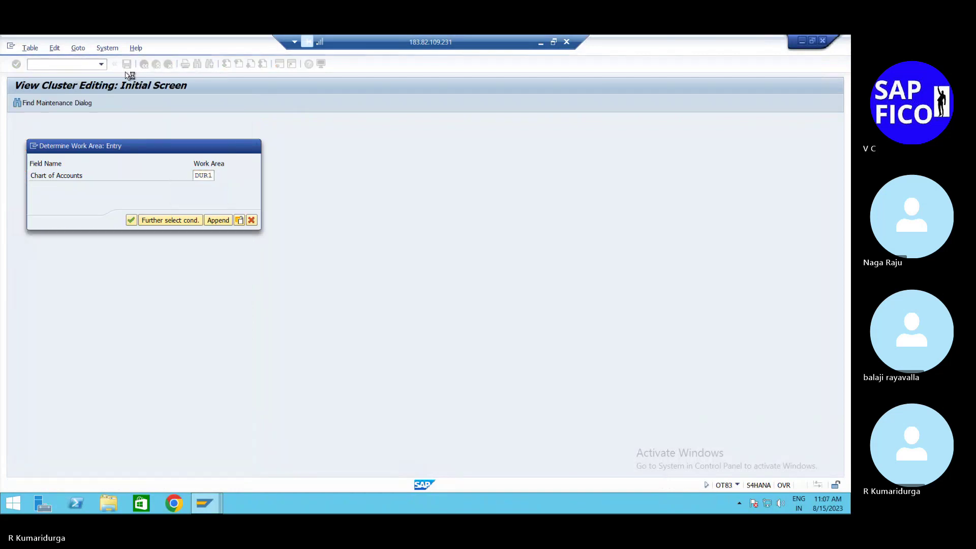
key(Return)
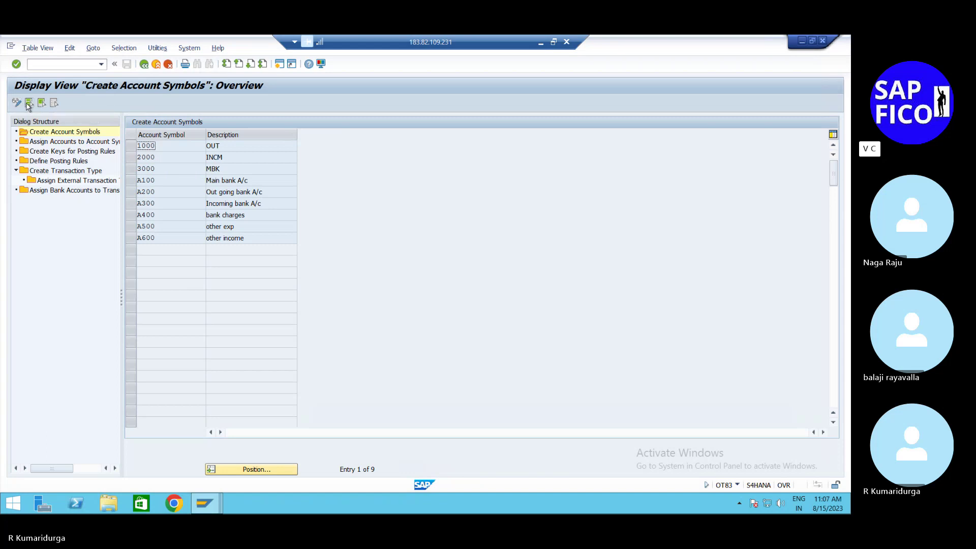
Put the Create Account Symbols view into change mode and start a list of new entries.
click(104, 133)
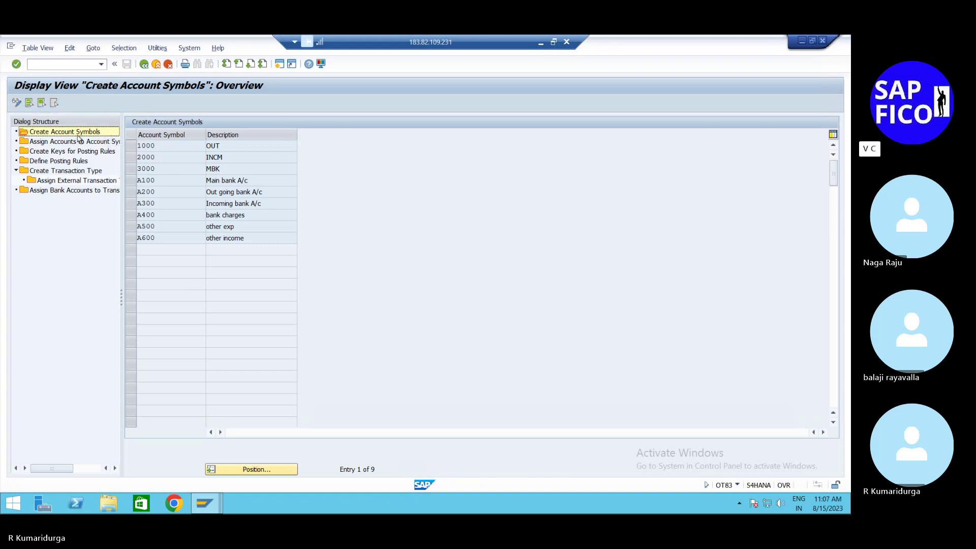
click(17, 103)
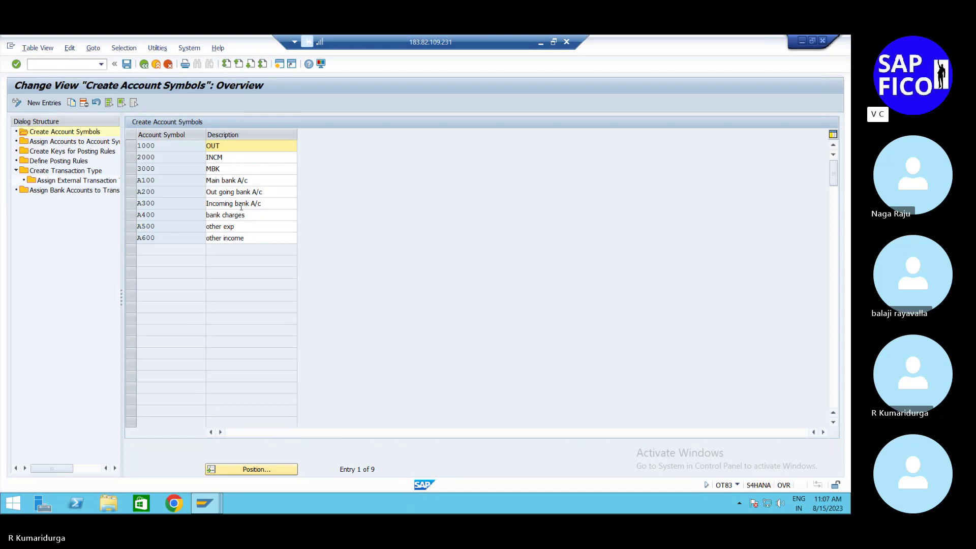
click(55, 104)
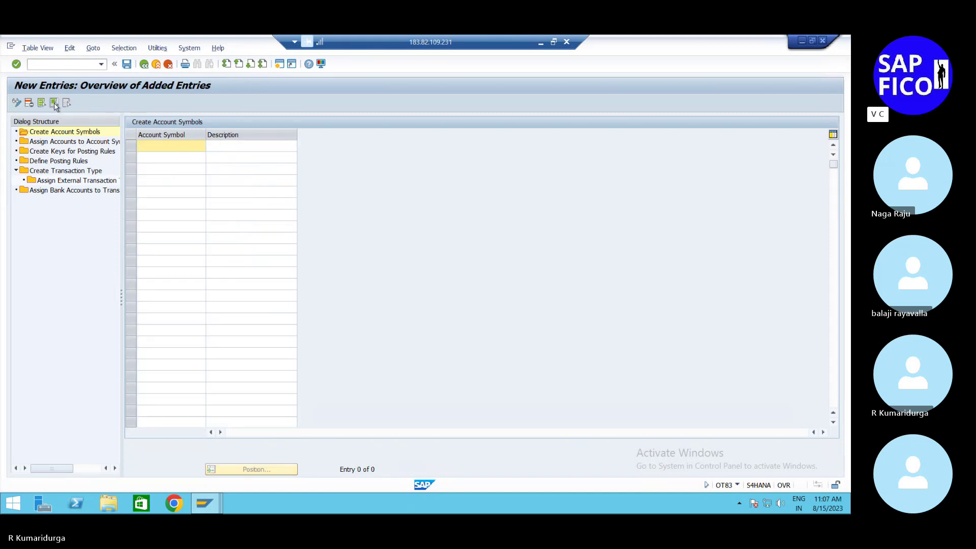
Create account symbol D100 with the description "MAIN BANK EBS A/C".
text(D100)
key(Tab)
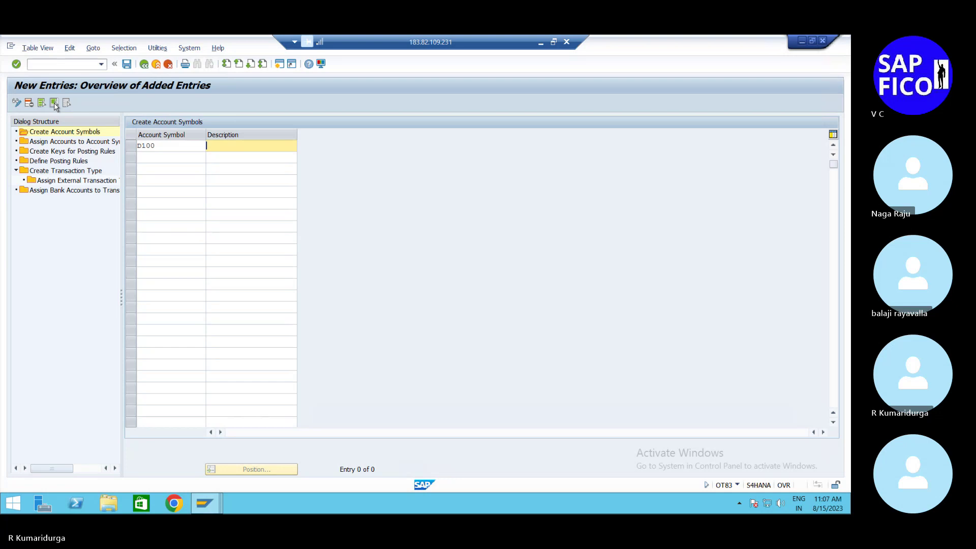
text(MAIN)
key(BackSpace)
key(BackSpace)
key(BackSpace)
key(BackSpace)
text(MAIN BAK)
key(BackSpace)
text(NK )
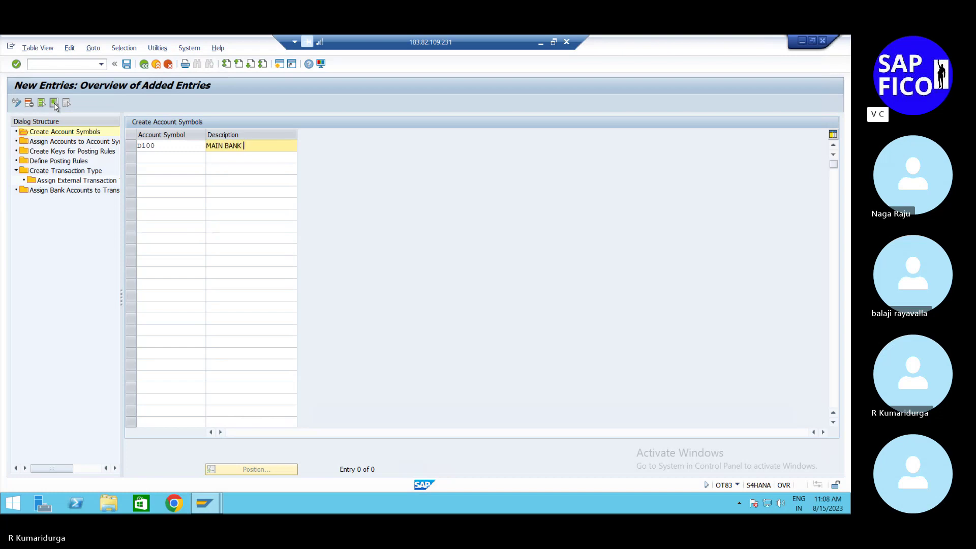
text(EBS A/C)
key(Return)
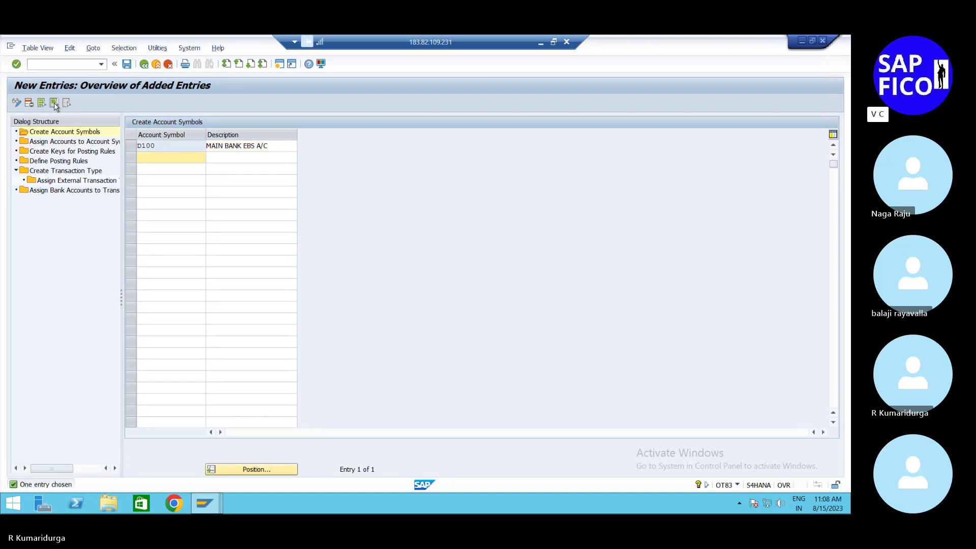
Add account symbols D200 "OUT GOING BANK A/C" and D300 "INCOMING BANK A/C".
text(D200)
key(Tab)
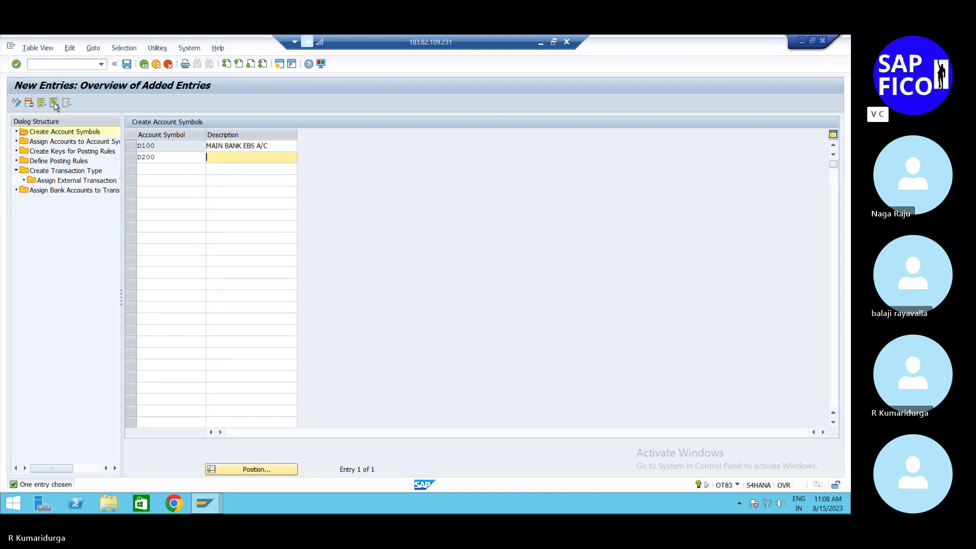
text(OUT GOING BANK A/C)
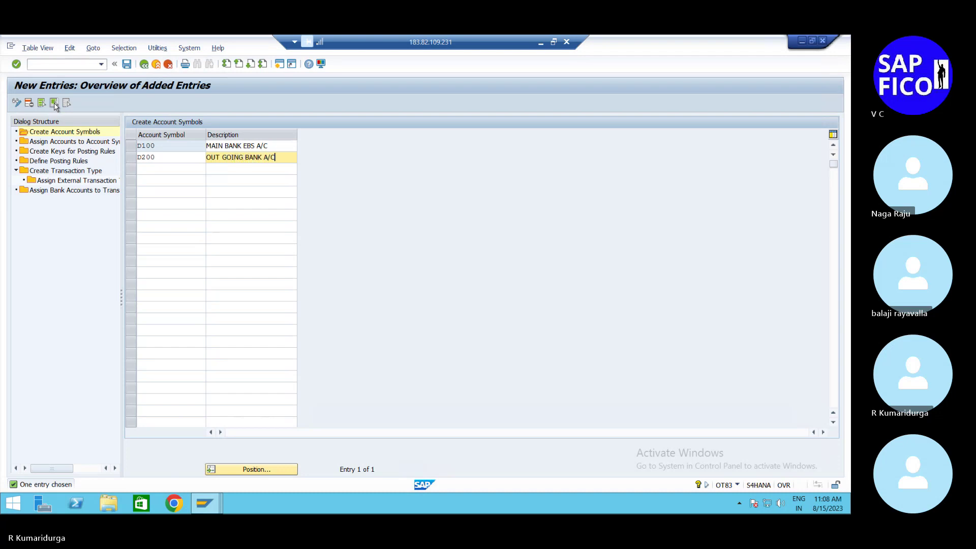
click(143, 170)
text(D)
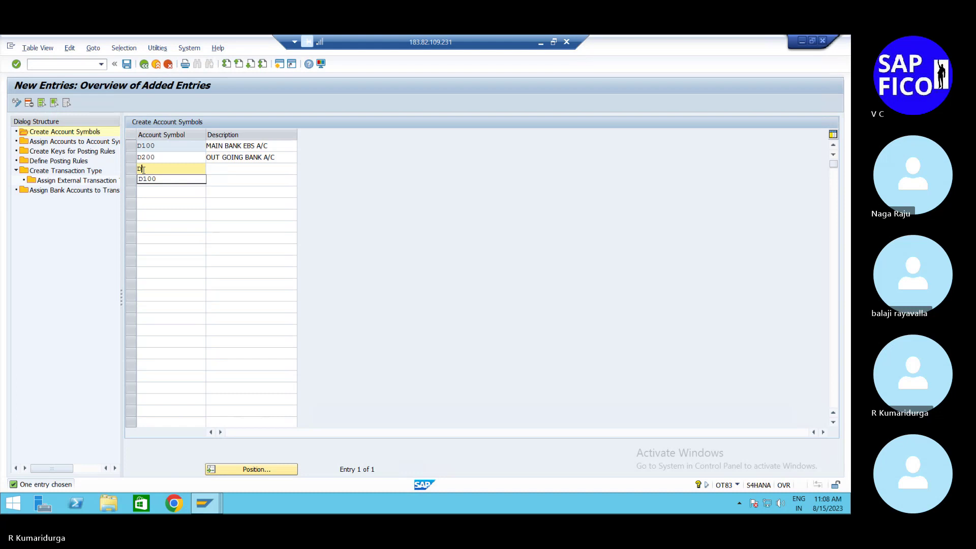
text(3)
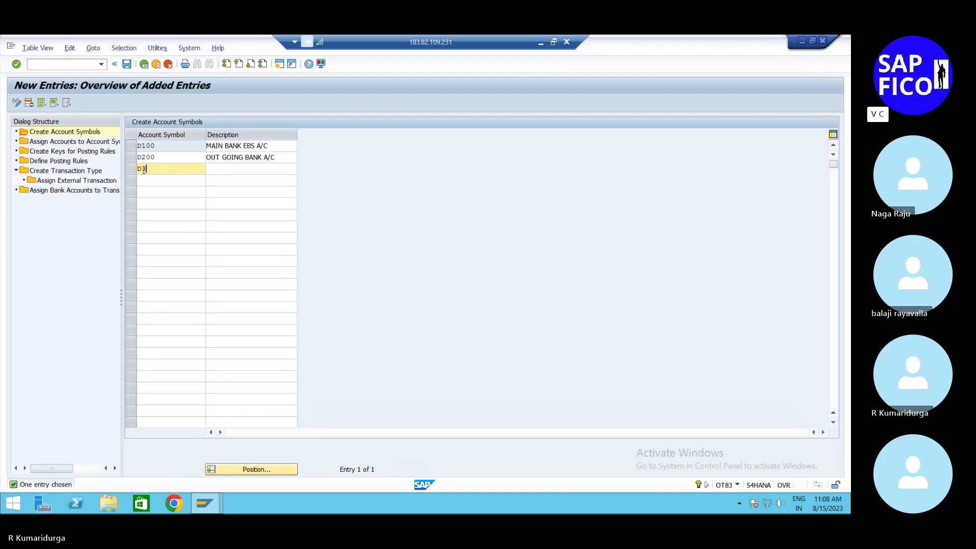
text(00)
key(Tab)
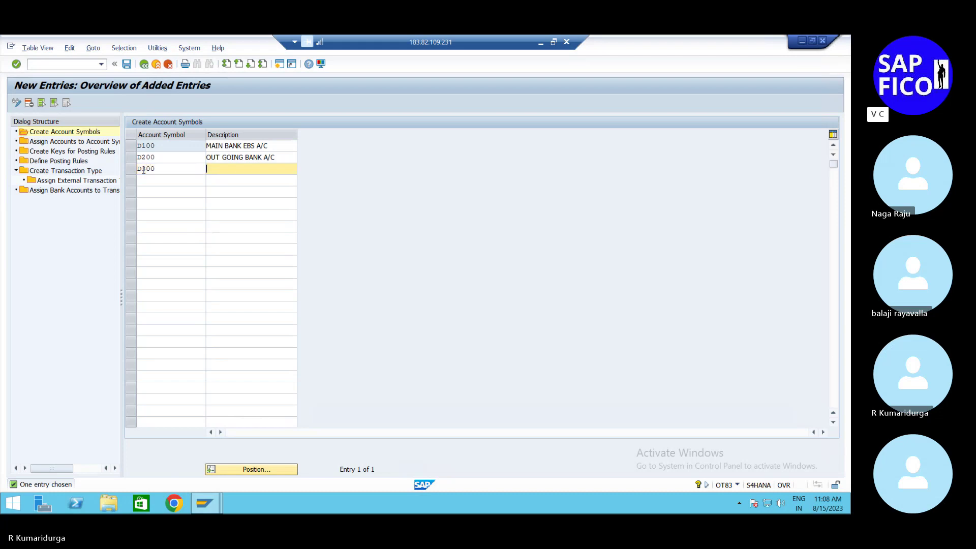
text(INCOMING BANK A/C)
Add account symbol D400 with the description "BANK CHARGES A/C".
click(172, 181)
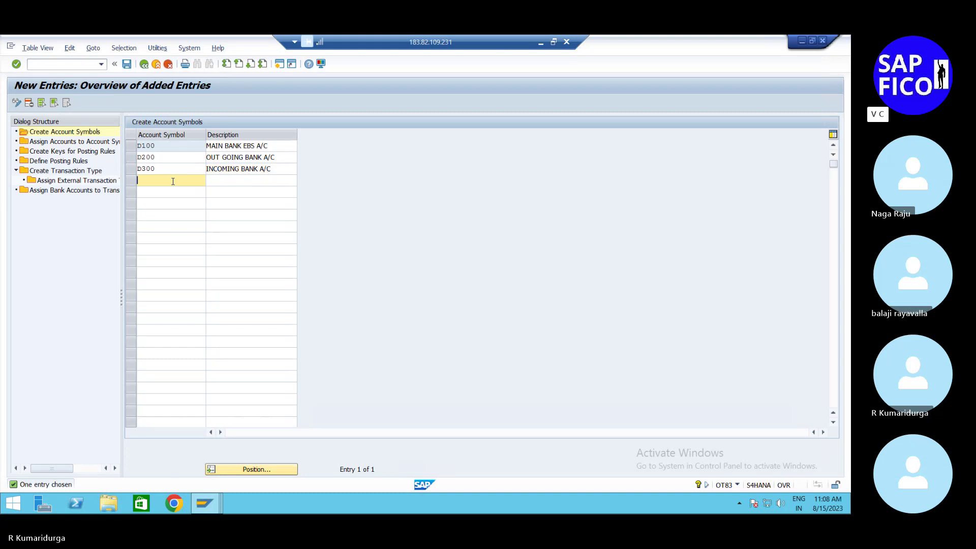
text(D400)
key(Tab)
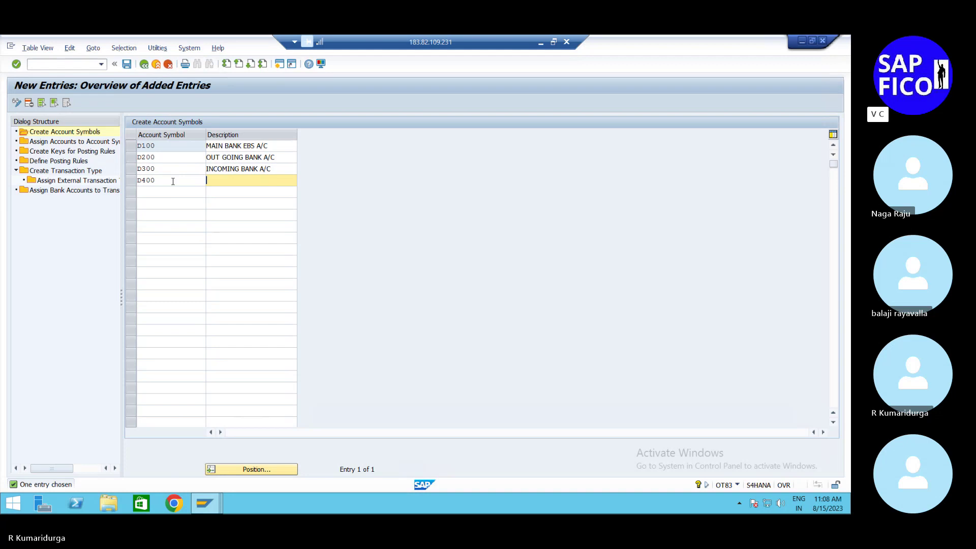
text(BANK CHARGES A/C)
Add account symbol D500 with the description "BANK CHARGES INC A/C".
click(157, 194)
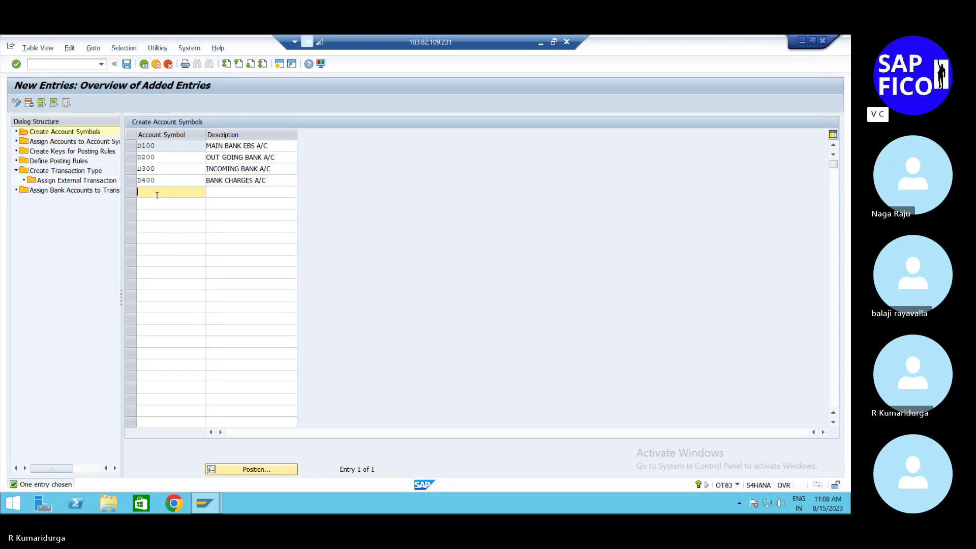
text(D500)
key(Tab)
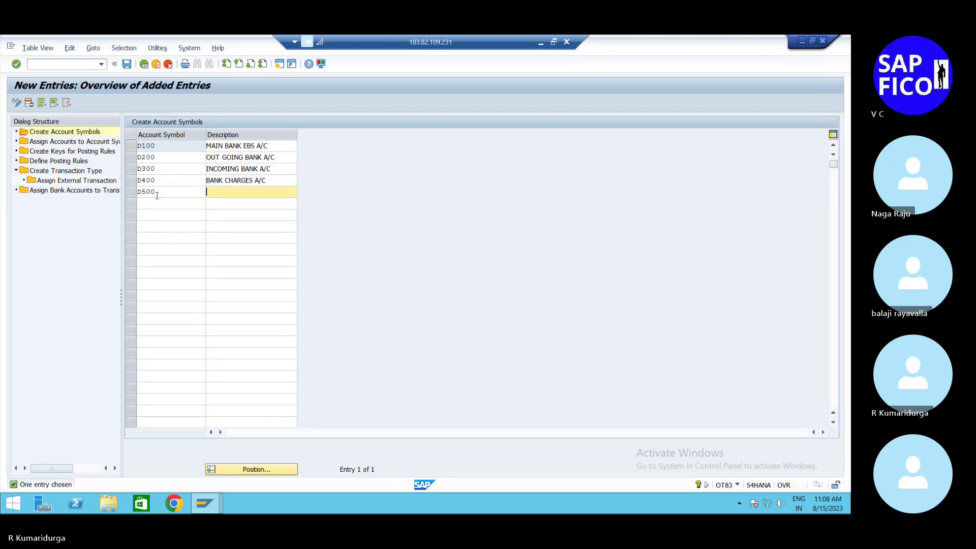
text(BANK CHARGES I)
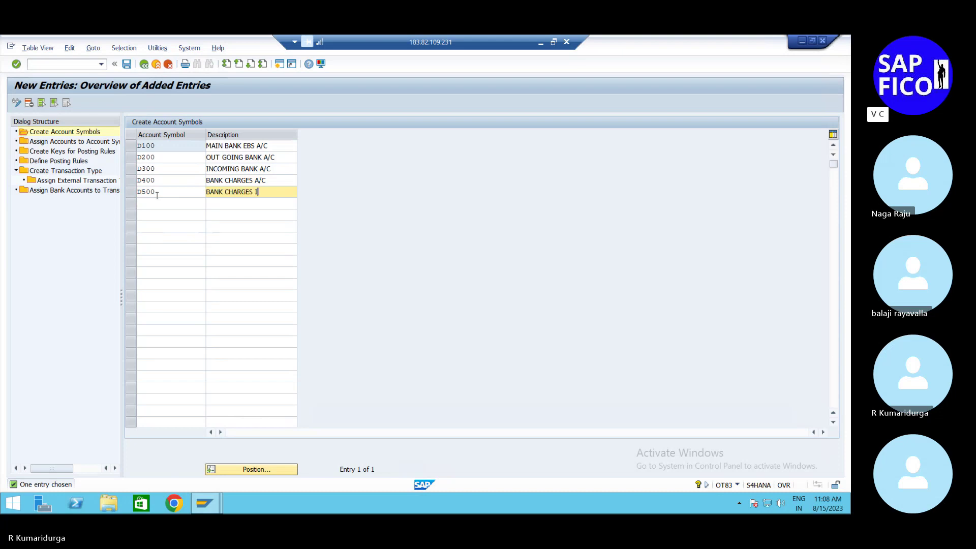
text(NCOM A)
key(BackSpace)
key(BackSpace)
key(BackSpace)
key(BackSpace)
text(C)
key(BackSpace)
text(A/C)
Add account symbol D600 "INTEREST CHARGES A/C" and save the new symbols under the proposed customizing request "DME FOR DUR2".
click(185, 203)
text(D600)
key(Tab)
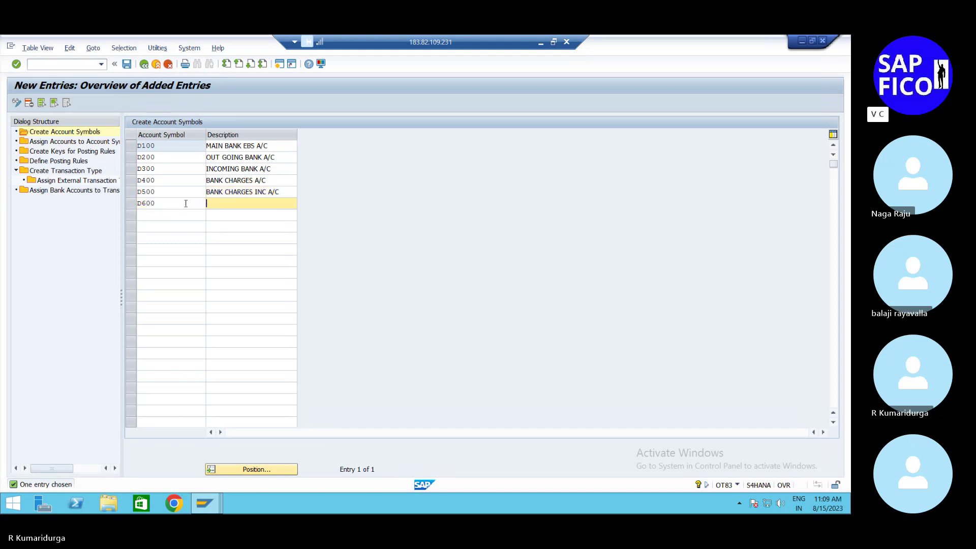
text(INTEREST CHARGES A/C)
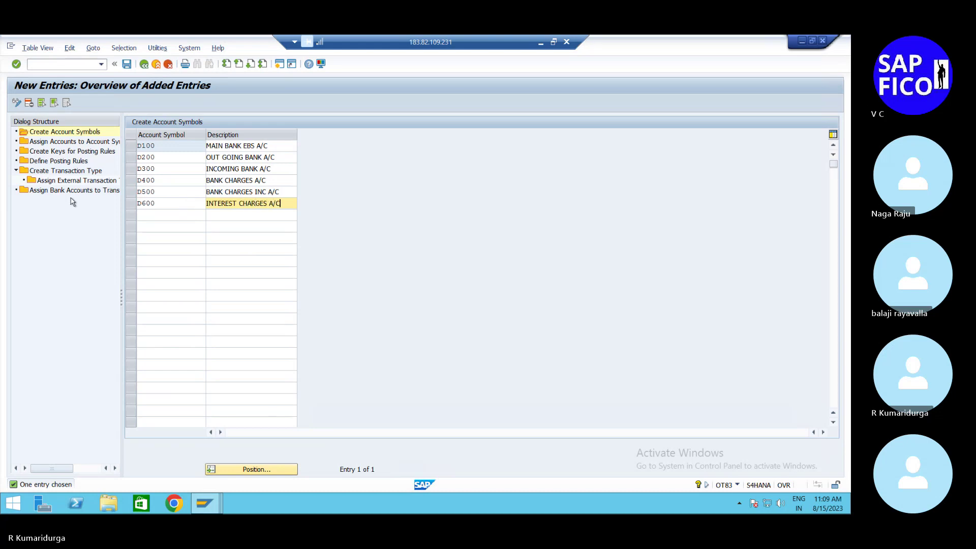
key(Return)
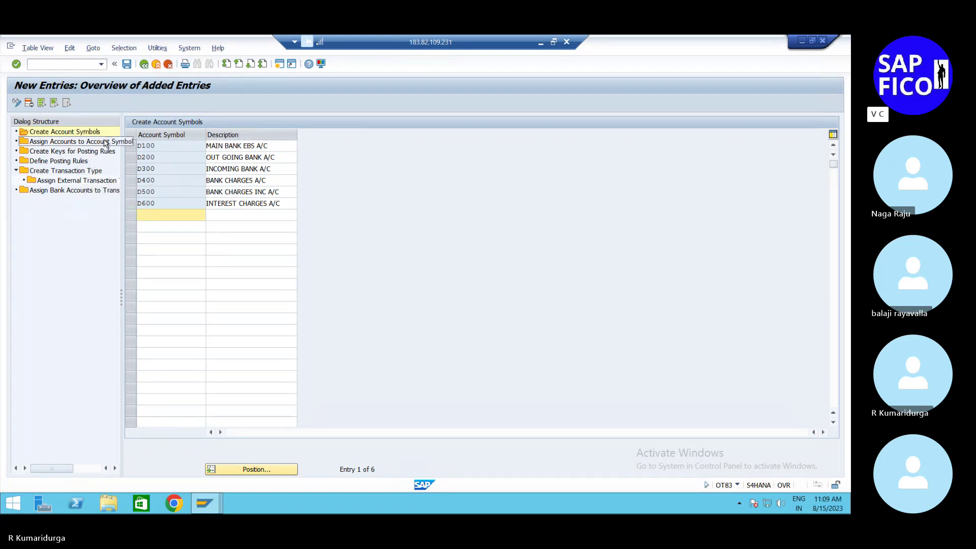
click(127, 65)
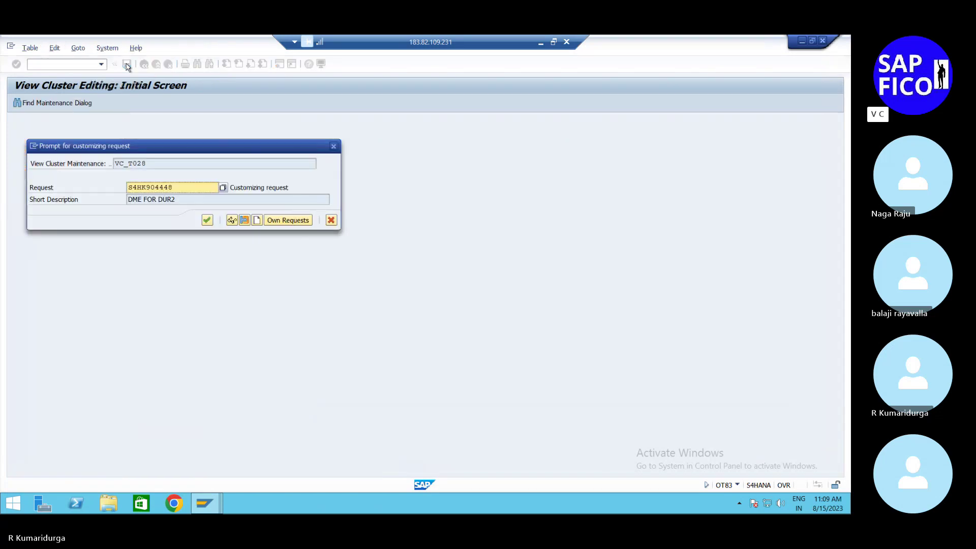
click(208, 221)
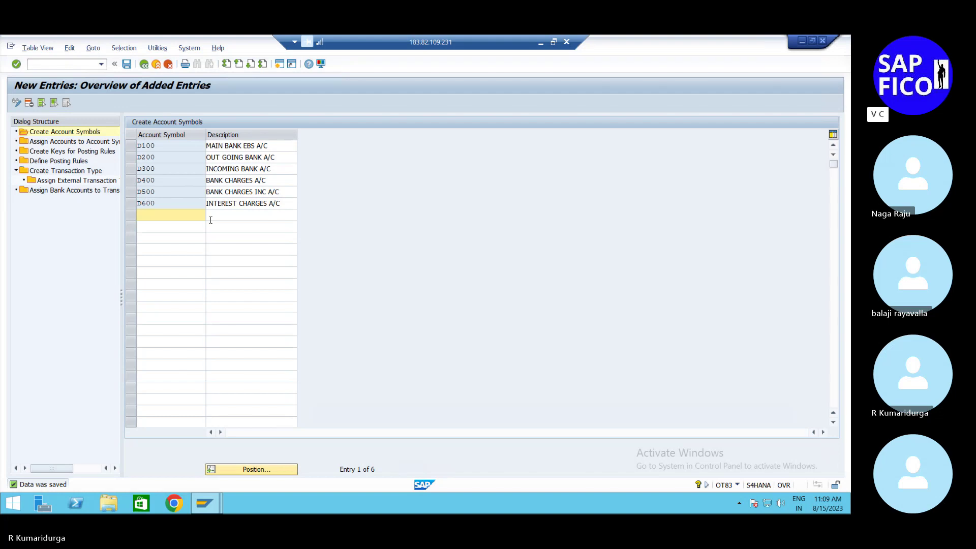
Start new entries under Assign Accounts to Account Symbol and assign D100 with currency INR to G/L account 200109.
click(84, 145)
double_click(83, 144)
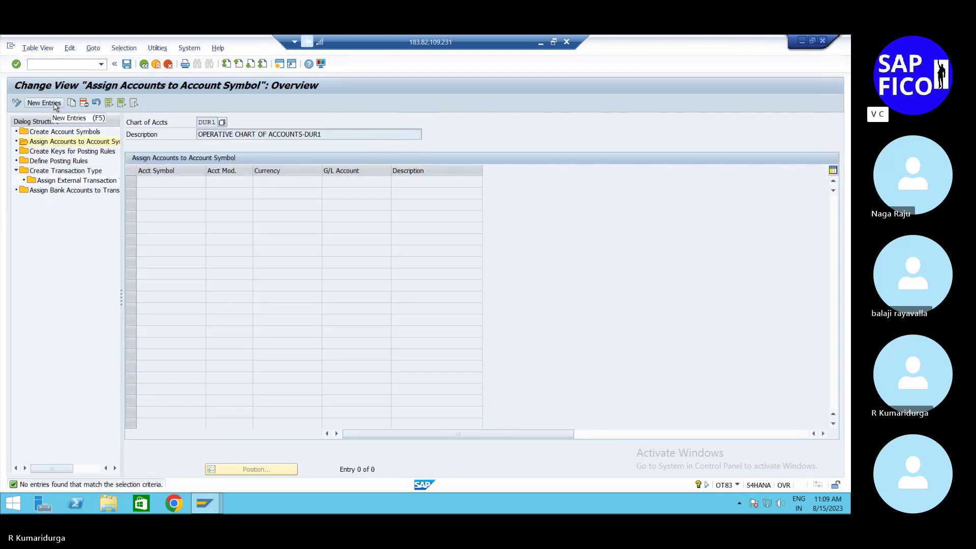
click(56, 104)
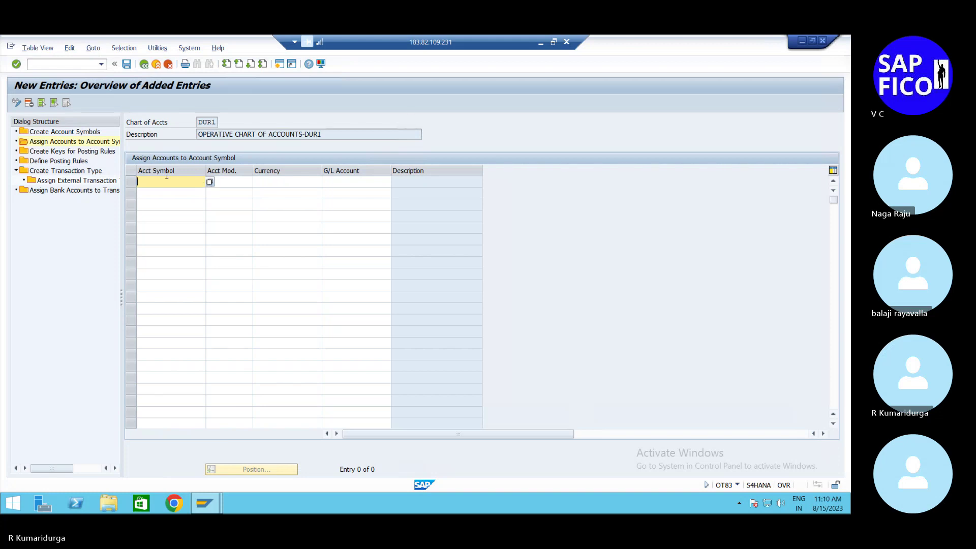
text(D100)
key(Tab)
key(Tab)
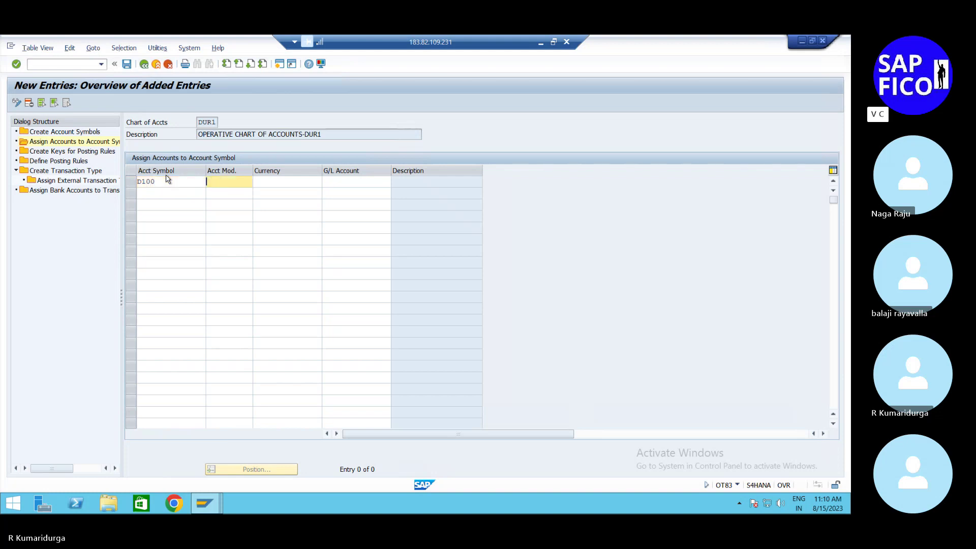
text(R)
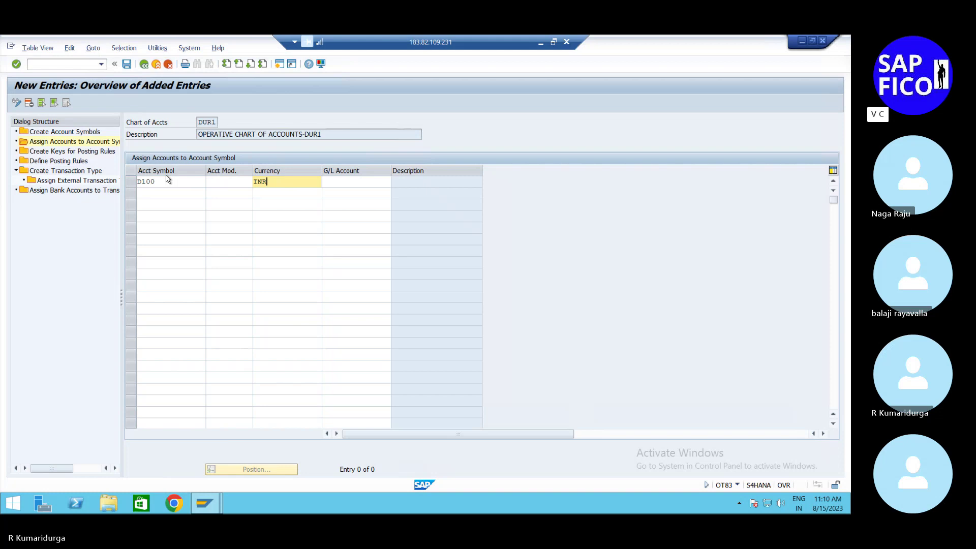
key(Tab)
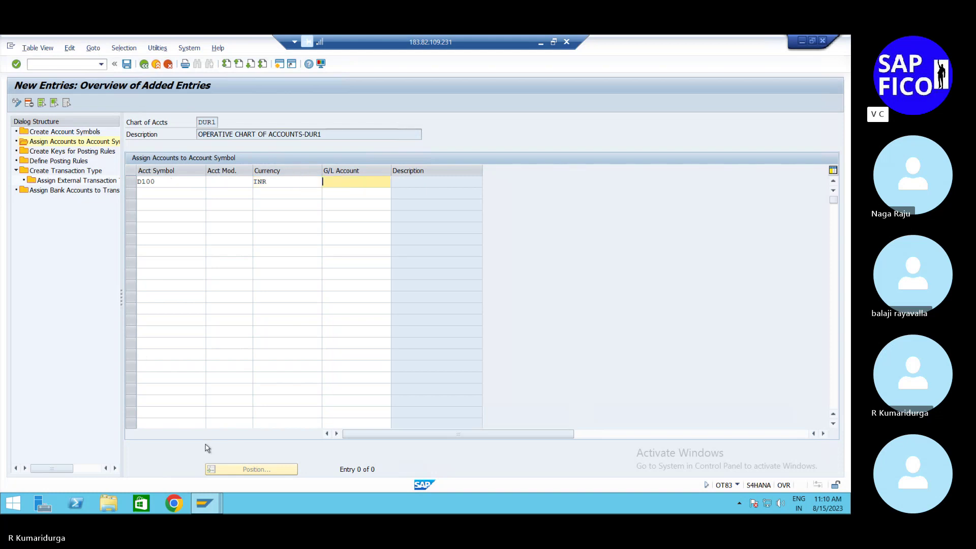
text(200109)
Assign account symbol D200 with currency INR to G/L account 200110.
click(177, 194)
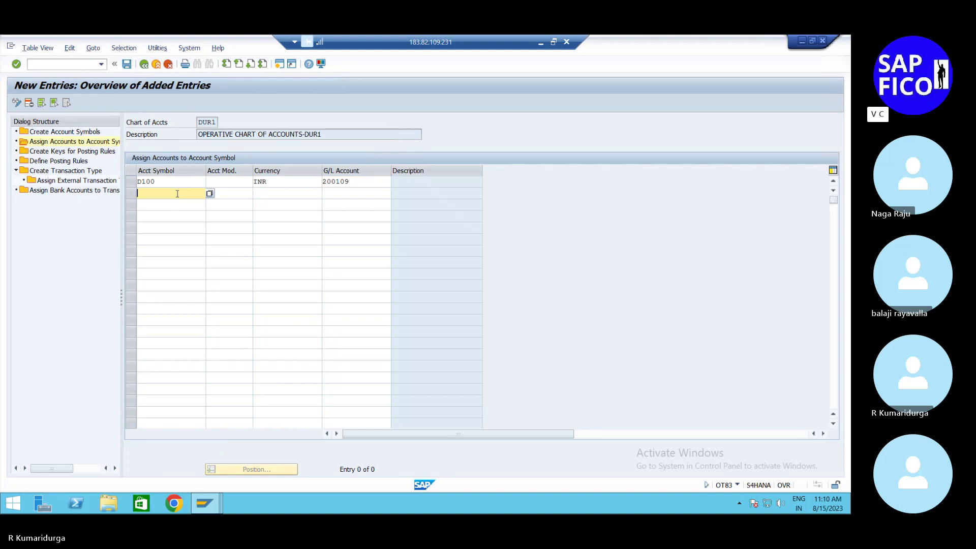
text(D200)
key(Tab)
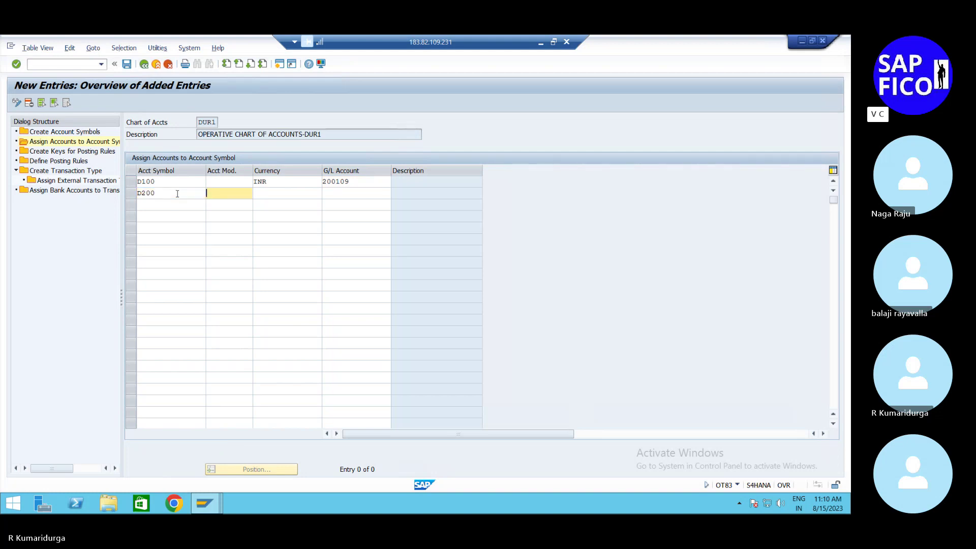
key(Tab)
text(INR)
key(Tab)
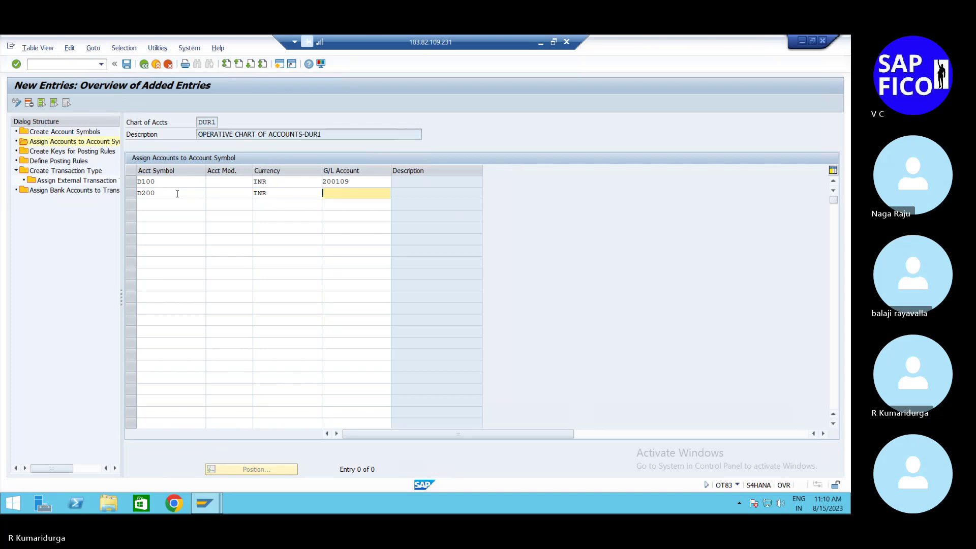
text(200110)
Assign account symbol D300 with currency INR to G/L account 200111.
click(152, 204)
text(D300)
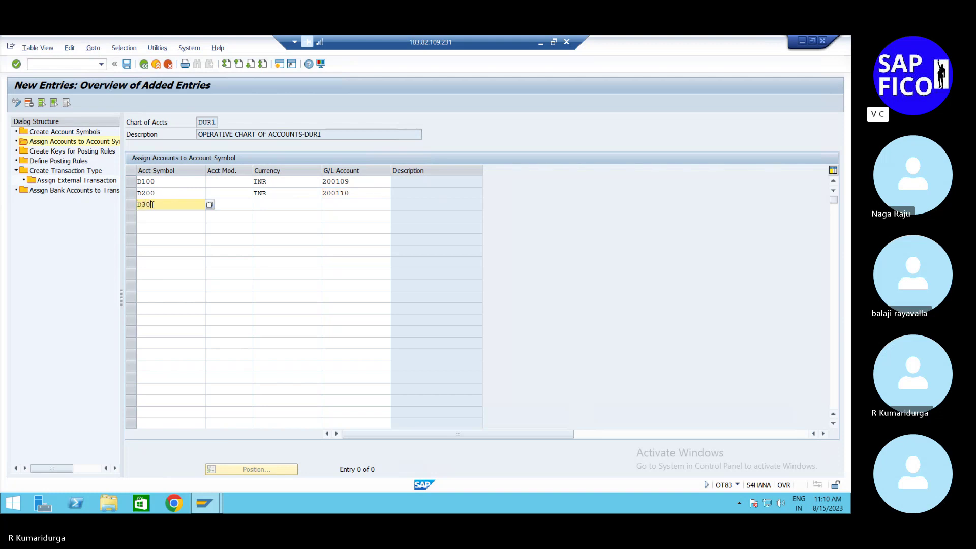
key(Tab)
key(Tab)
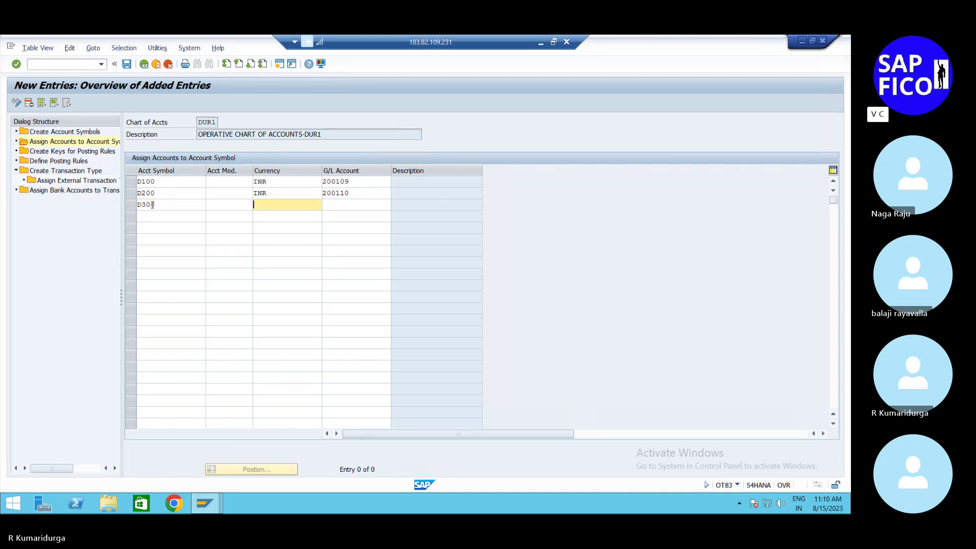
text(INR)
key(Tab)
text(2)
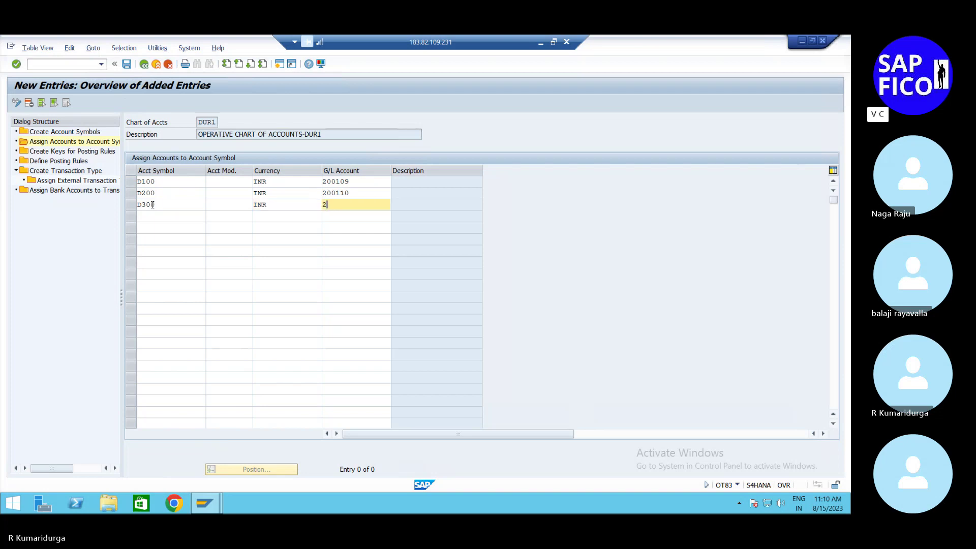
text(00111)
Assign account symbol D400 with currency INR to G/L account 400400.
click(147, 216)
text(D)
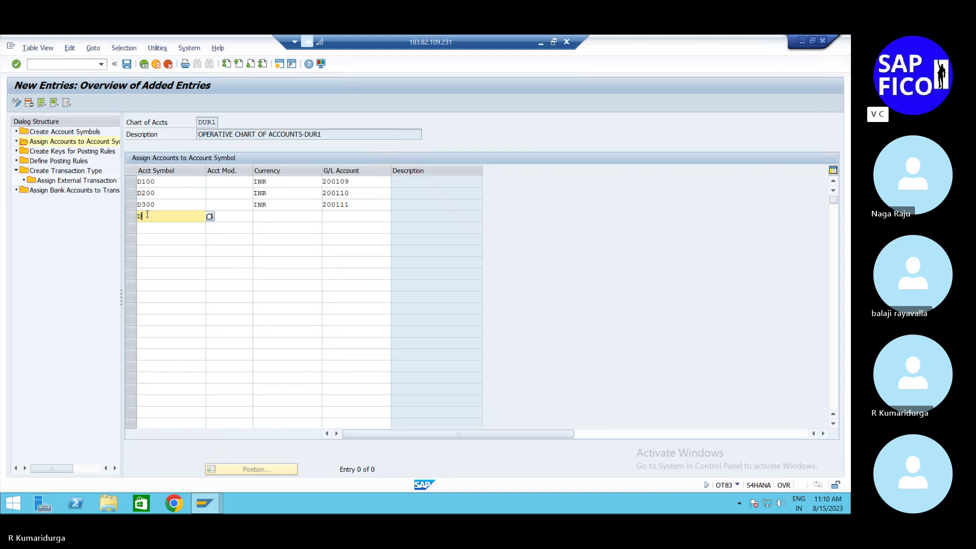
text(400)
key(Tab)
key(Tab)
text(INR)
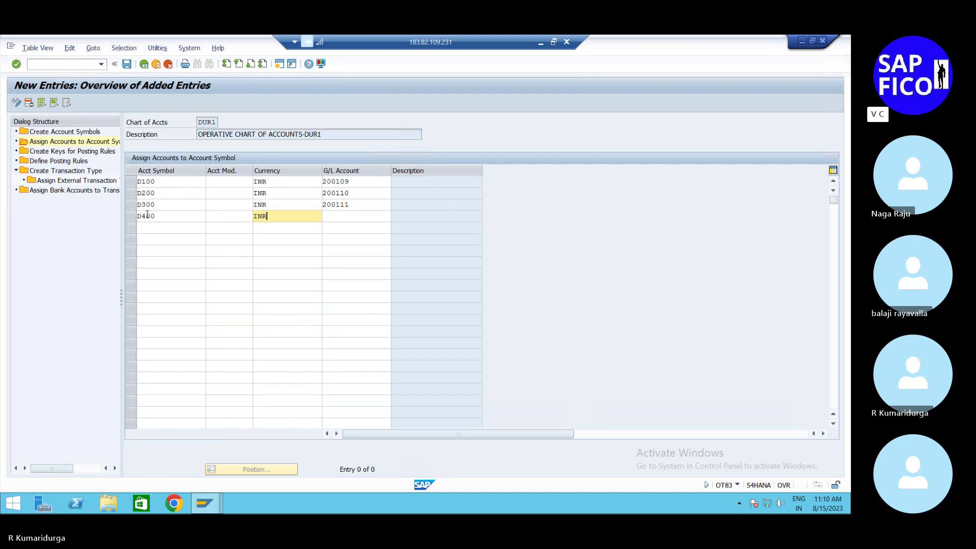
key(Tab)
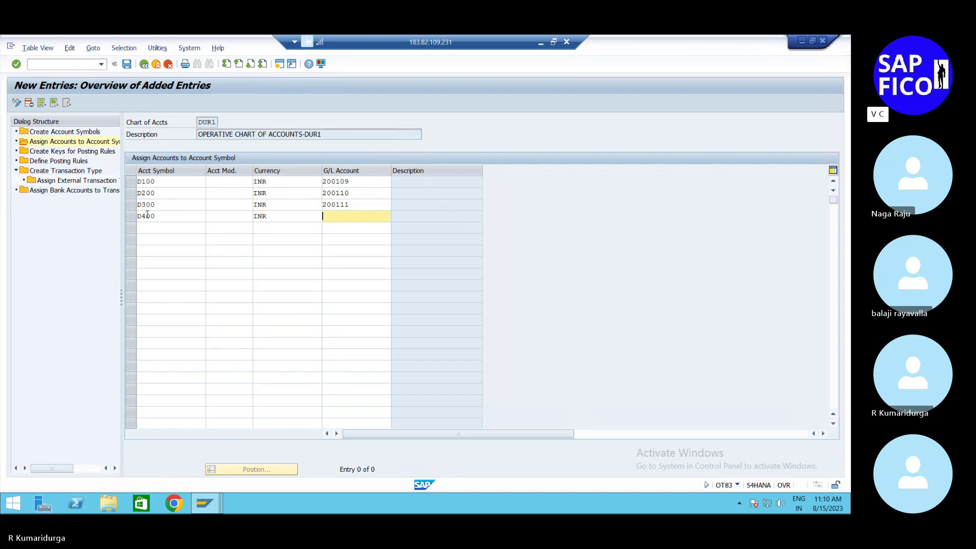
text(400400)
Assign account symbol D500 with currency INR to G/L account 400401.
click(155, 225)
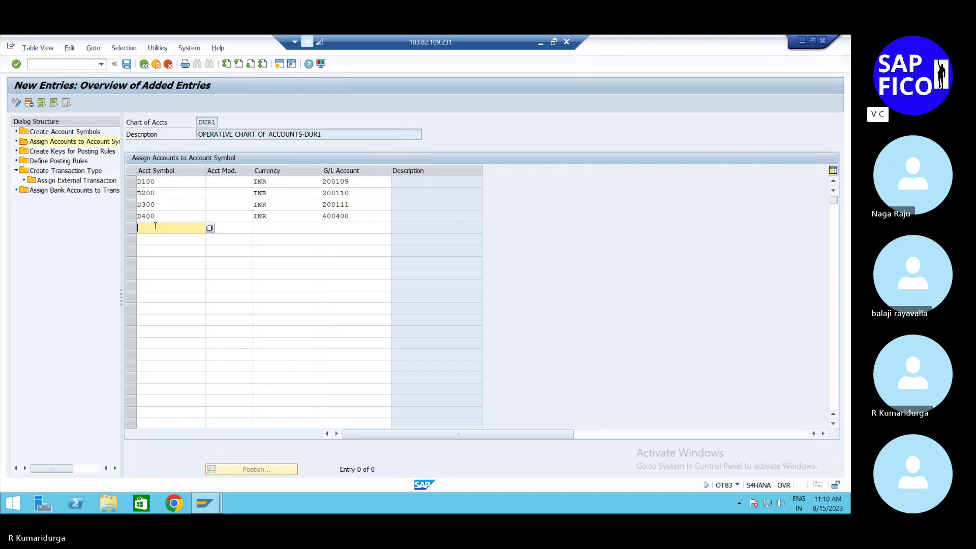
text(D500)
key(Tab)
key(Tab)
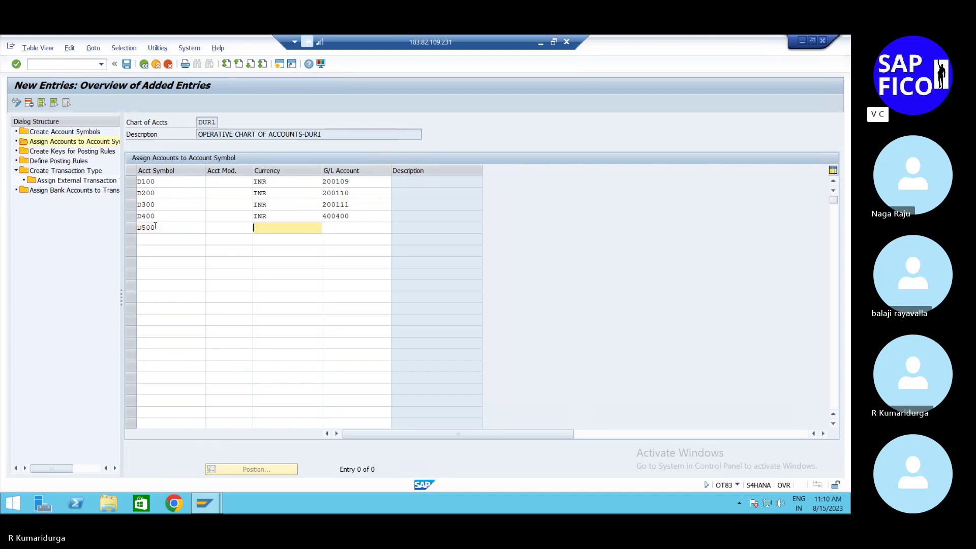
text(INR)
key(Tab)
text(4)
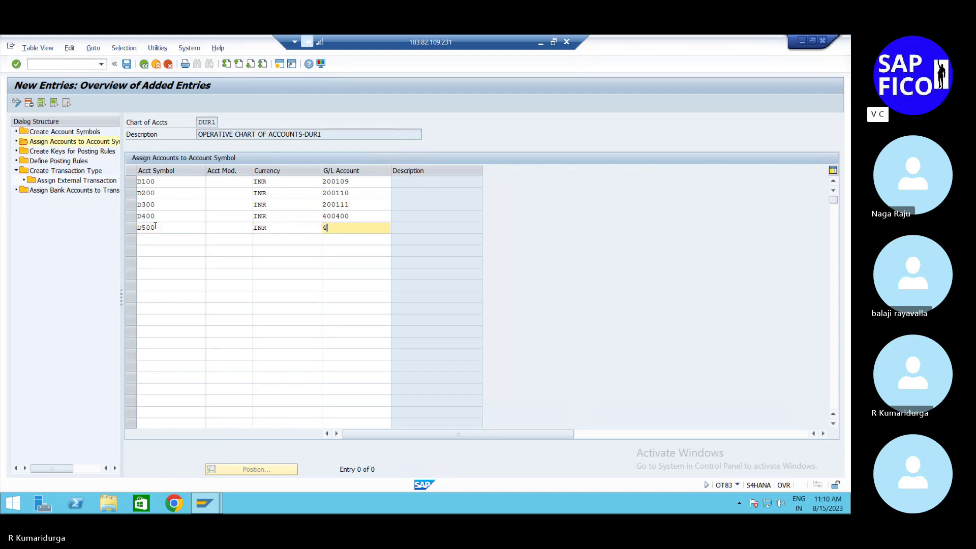
text(00401)
Assign account symbol D600 with currency INR to G/L account 400402 and save the account assignments.
click(155, 239)
text(D600)
key(Tab)
key(Tab)
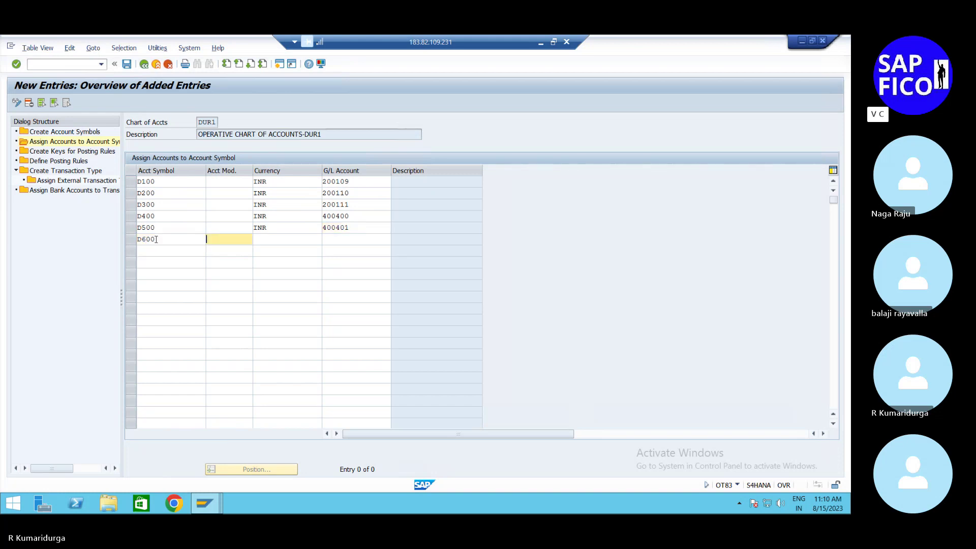
text(INR)
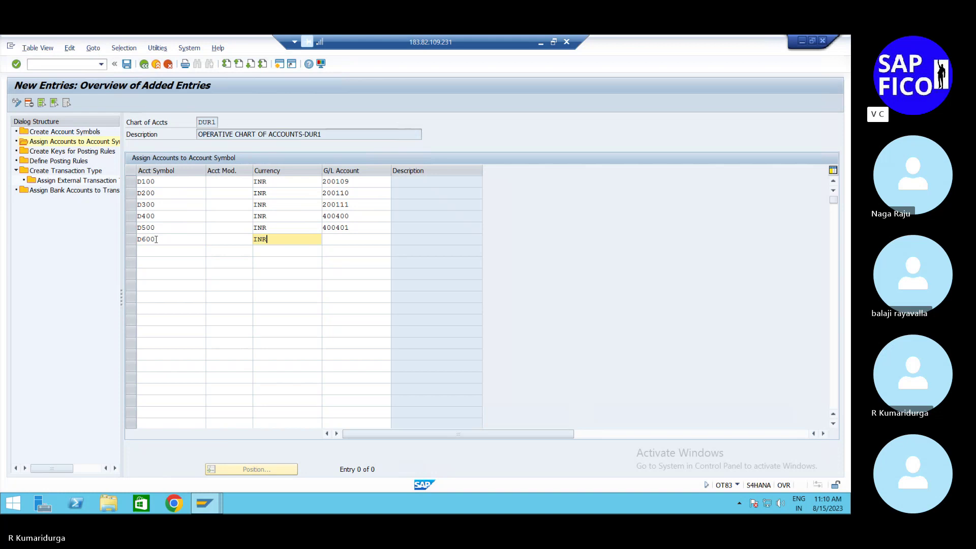
key(Tab)
text(40)
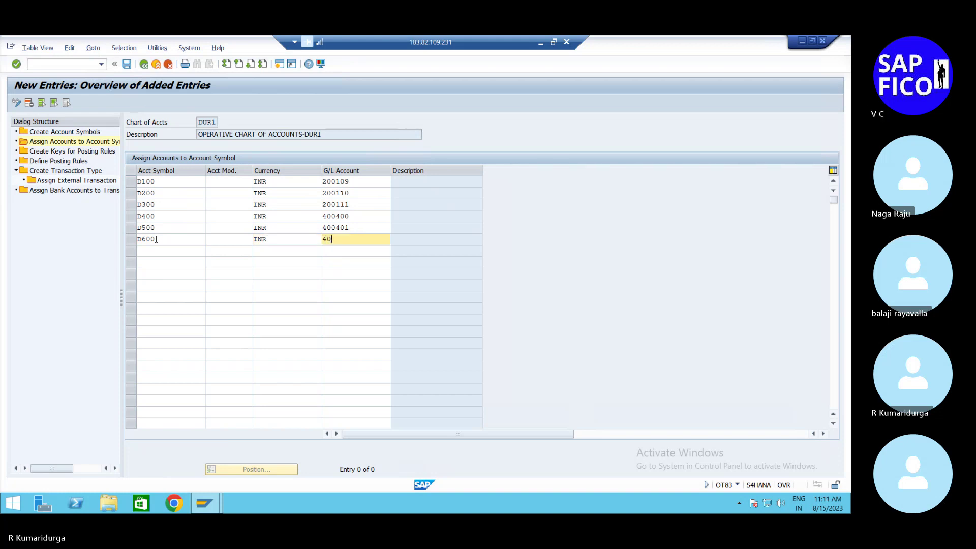
text(0402)
key(Return)
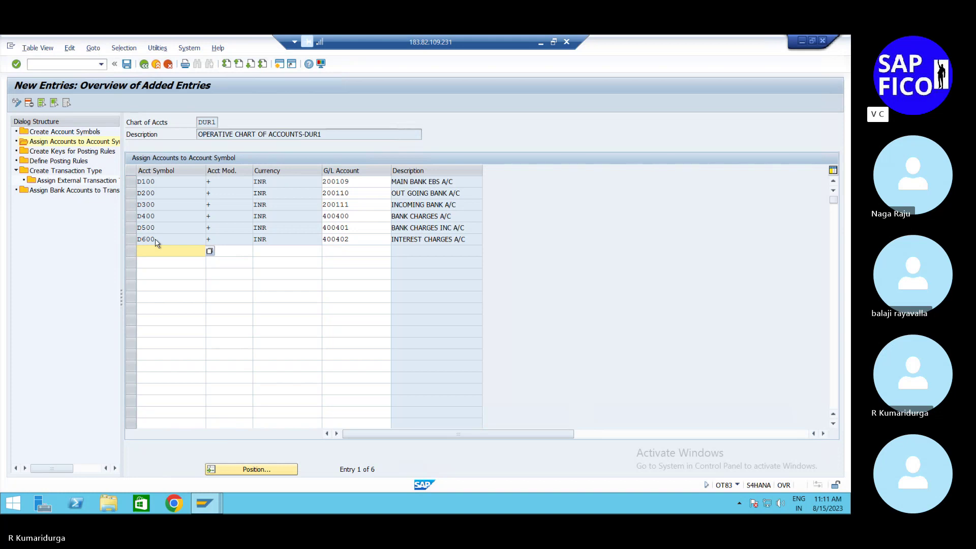
click(129, 70)
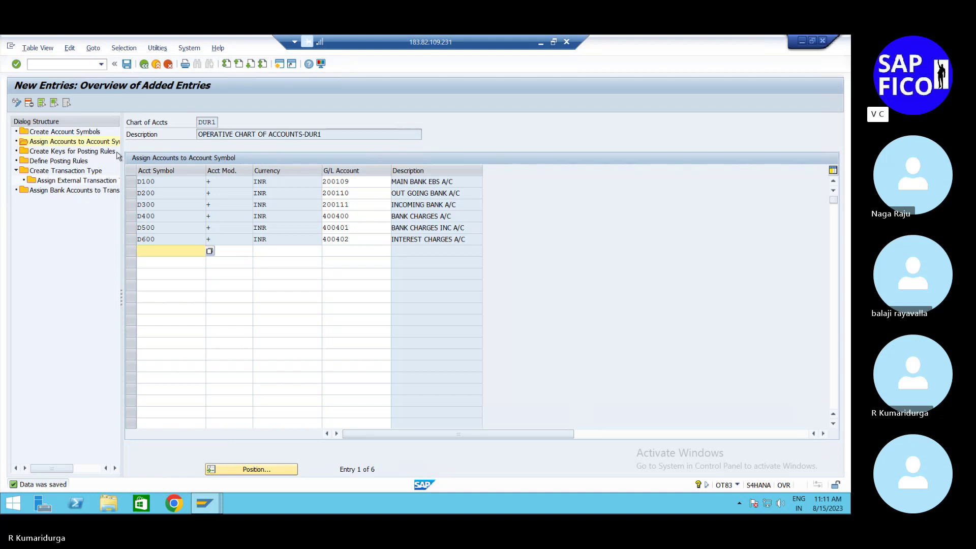
Start new entries under Create Keys for Posting Rules and add D100 with the text "CUSTOMER PAYMENT DR--> MAIN BANK A/C CR".
double_click(70, 152)
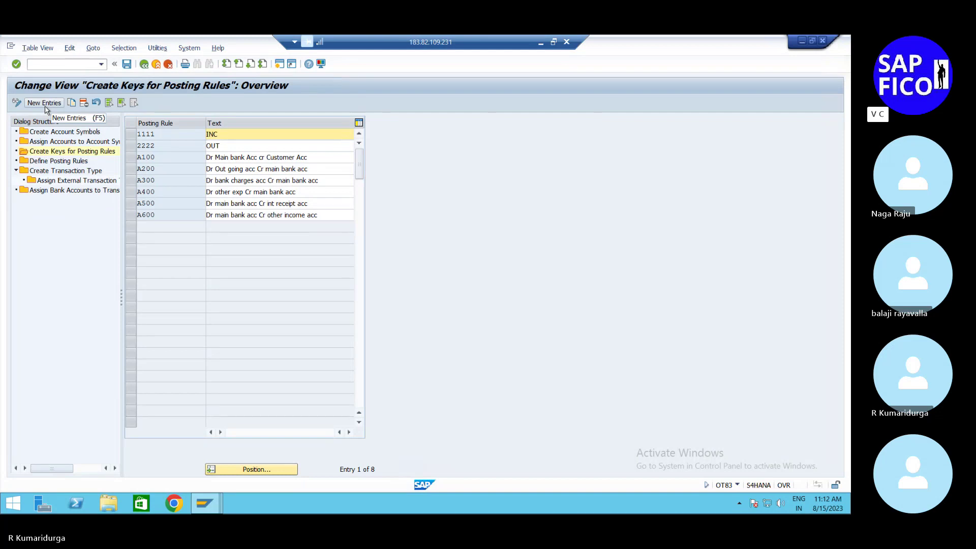
click(44, 105)
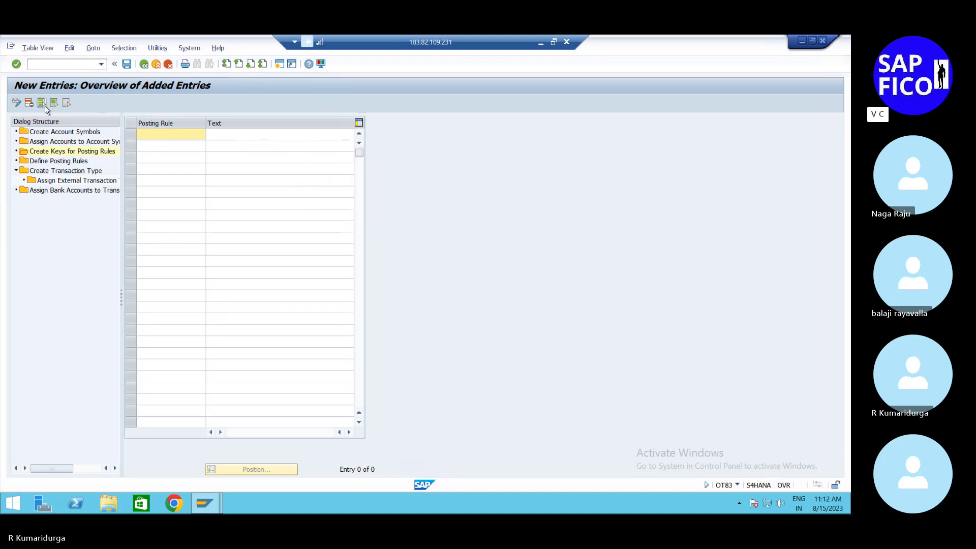
text(D100)
key(Tab)
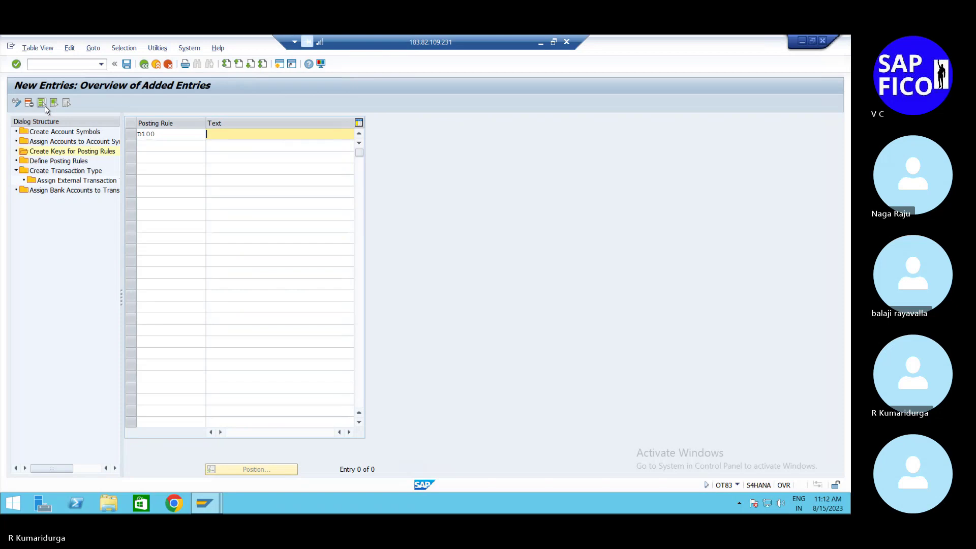
text(M)
key(BackSpace)
click(211, 133)
text(CUSTOMER PAY)
text(MENT DR--> MAIN BAN)
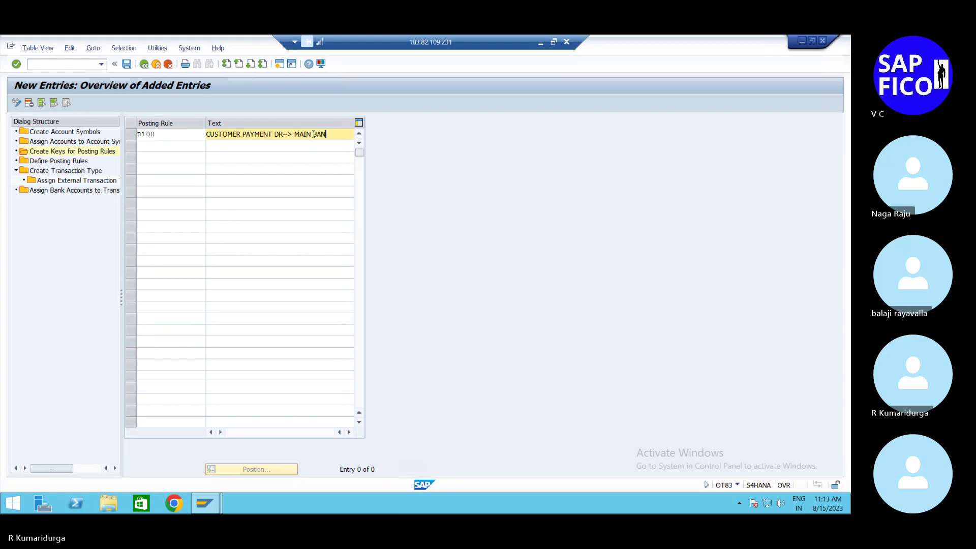
text(K A/C CR)
Add posting rule key D200 with the text "OUT GNG PAYMENT DR---> MAIN BANK A/C CR".
click(185, 145)
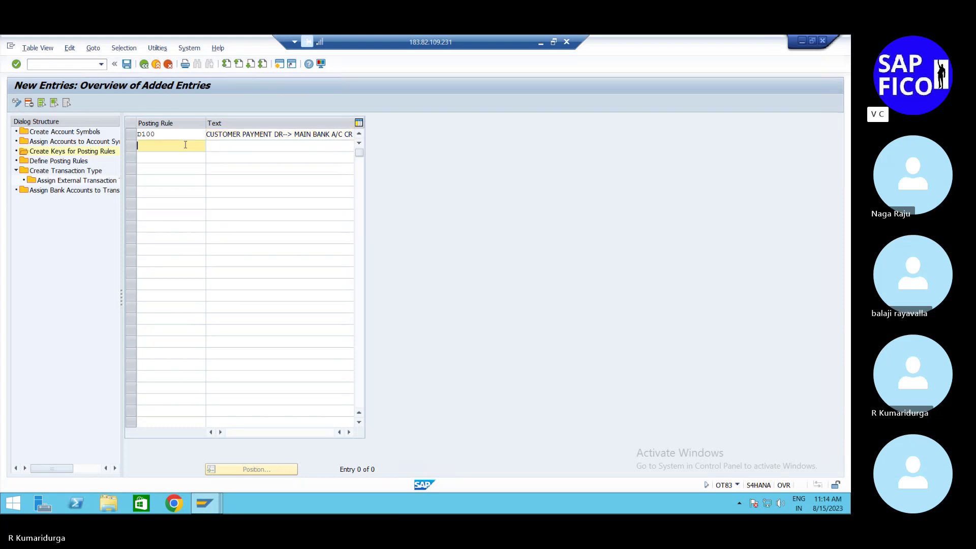
text(D200)
key(Tab)
text(OU)
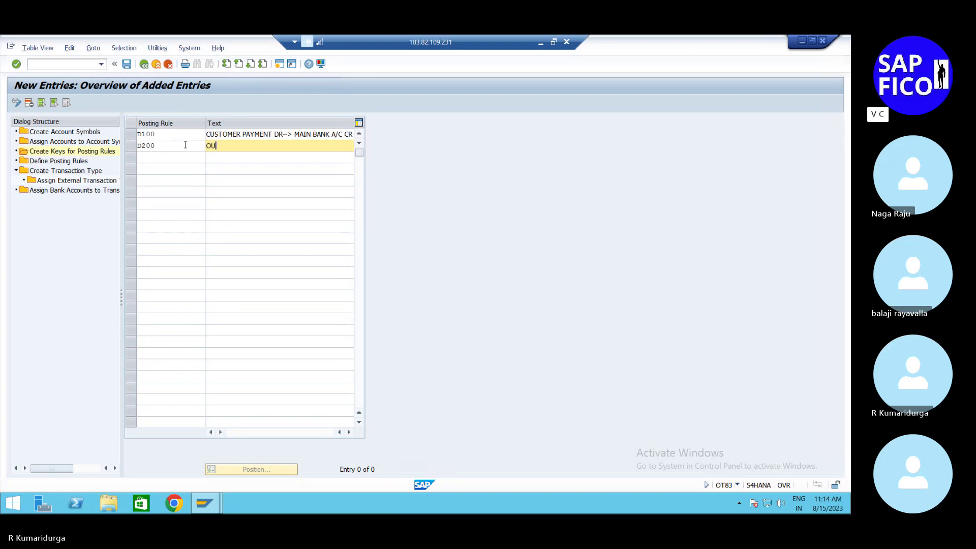
text(T GOING)
key(BackSpace)
key(BackSpace)
key(BackSpace)
key(BackSpace)
key(BackSpace)
text(NG PAYMENT DR)
text(---> M)
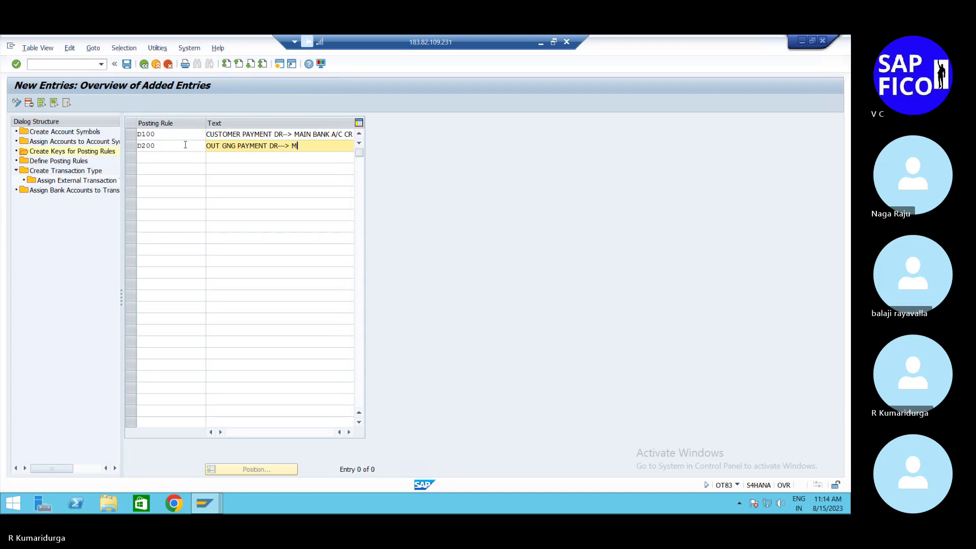
text(AIN BANK A/C C)
text(R)
Add posting rule key D400 with the text "BANK CHARGES A/C DR--> MAIN BANK A/C CR".
click(170, 157)
text(D)
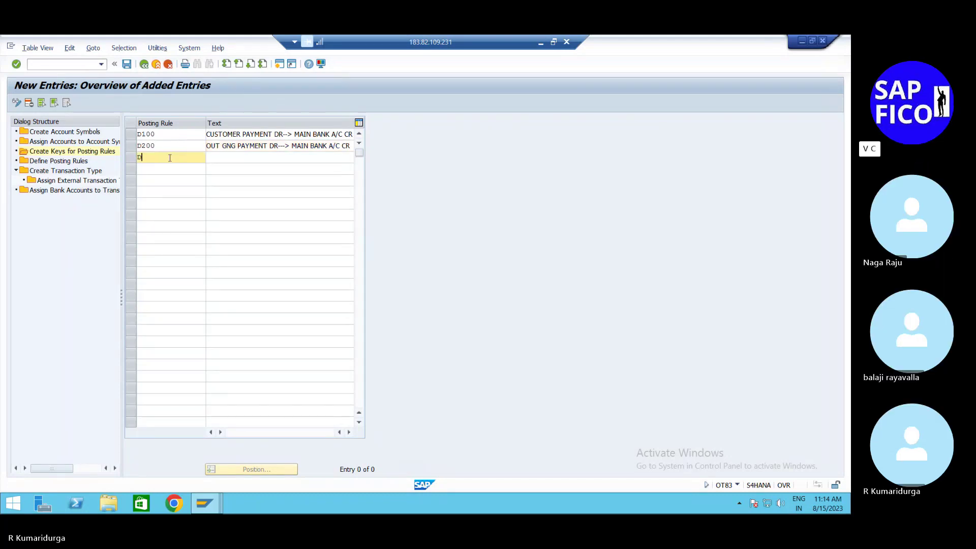
text(400)
click(226, 156)
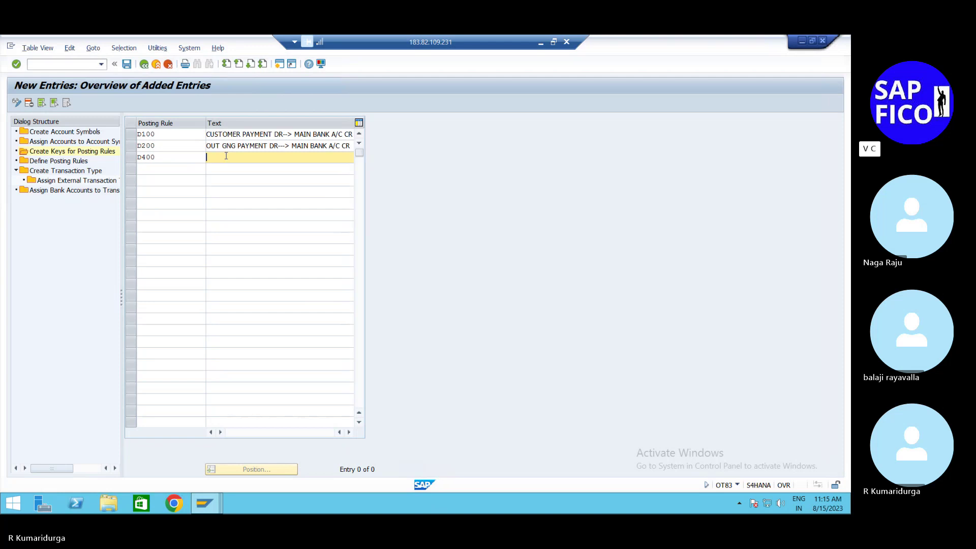
text(BANK CHARGES A/C DR--)
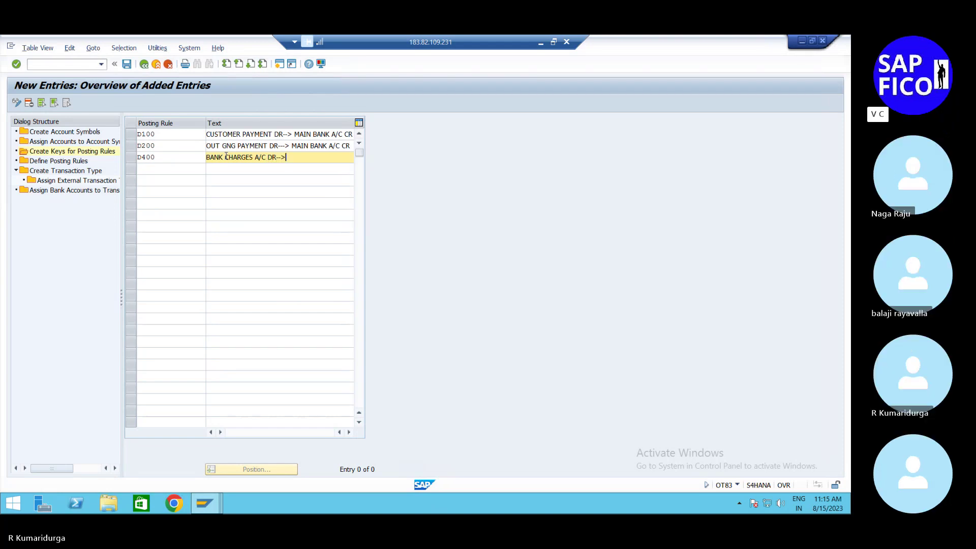
text(> MAIN BAN)
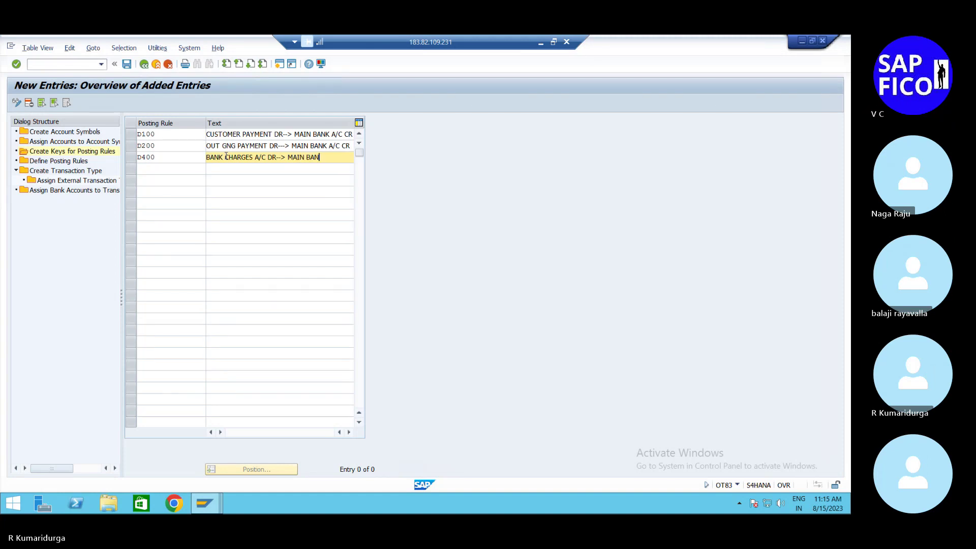
text(K A/C CR)
Add posting rule key D401 with the text "BANK CHARGE INC DR--> MAIN BANK A/C CR".
click(193, 169)
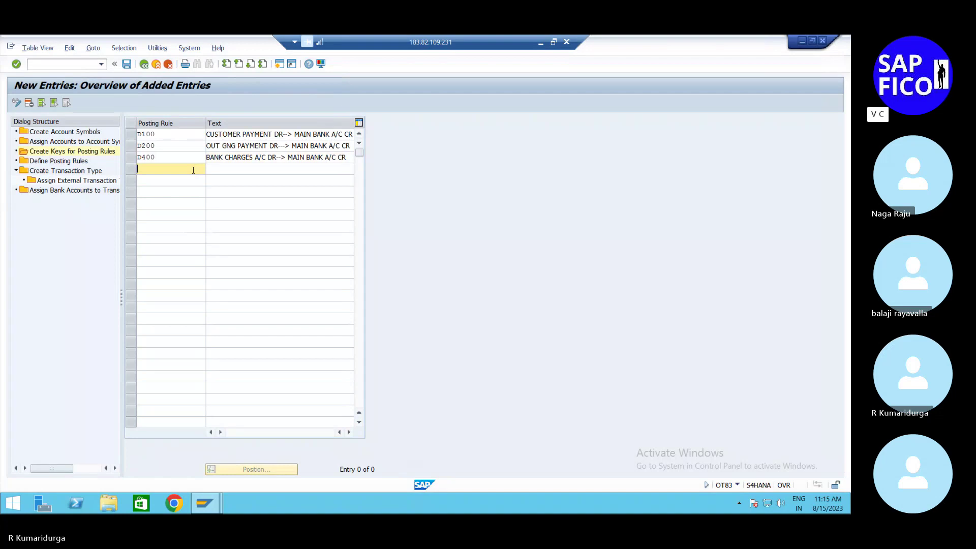
text(D401)
click(217, 170)
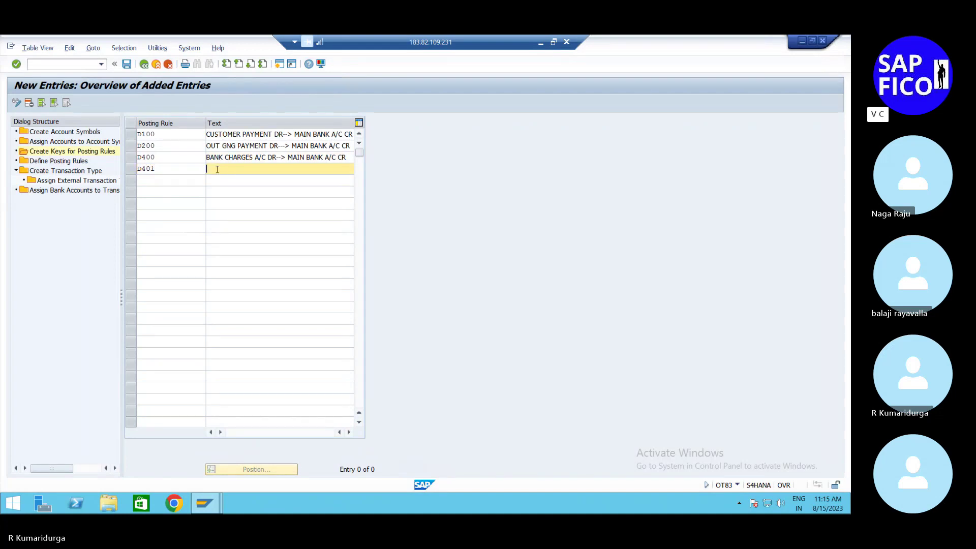
text(BANK CHARGE INC DR--)
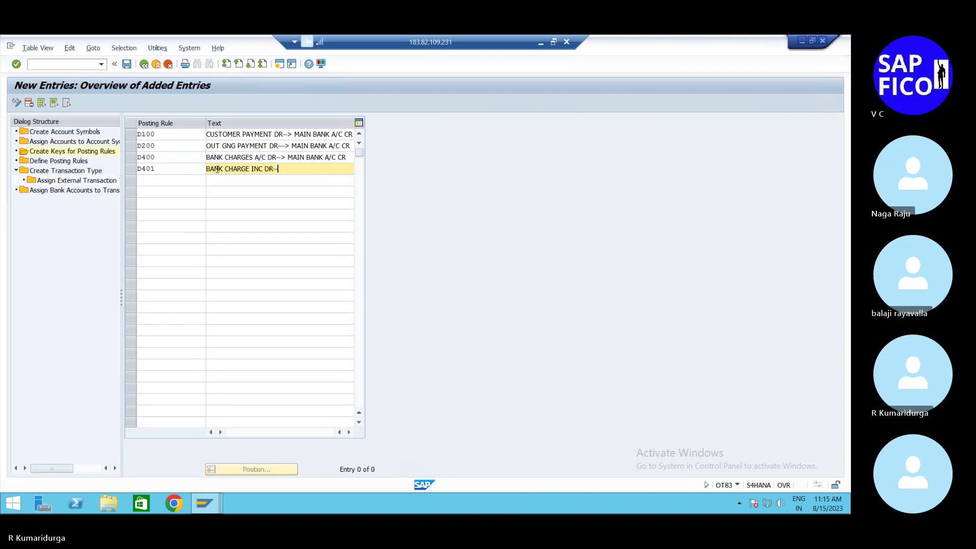
text(> N)
text(AIN BANK A/C CR)
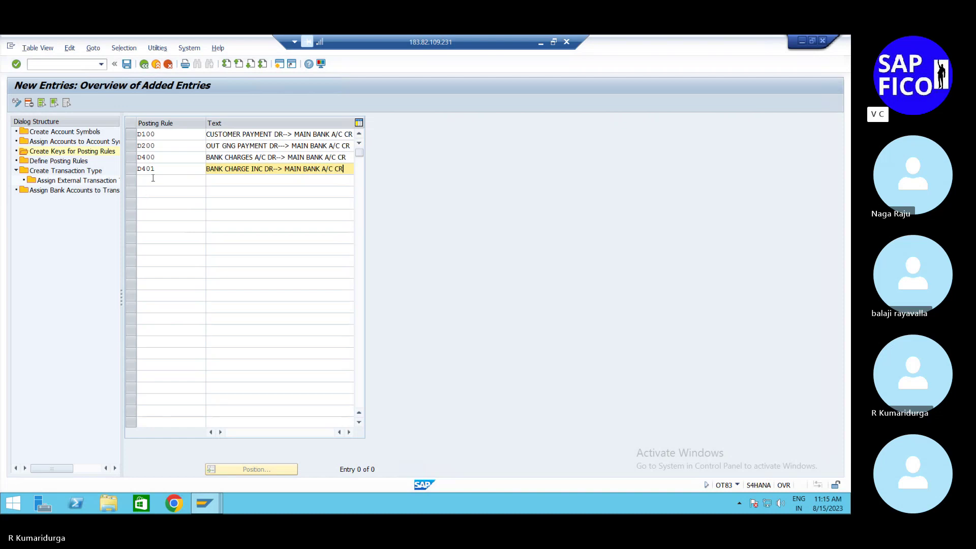
Add posting rule key D402 with the text "INTE CHARGE A/C DR--> MAIN BANK A/C CR" and confirm the entries.
click(153, 178)
text(D402)
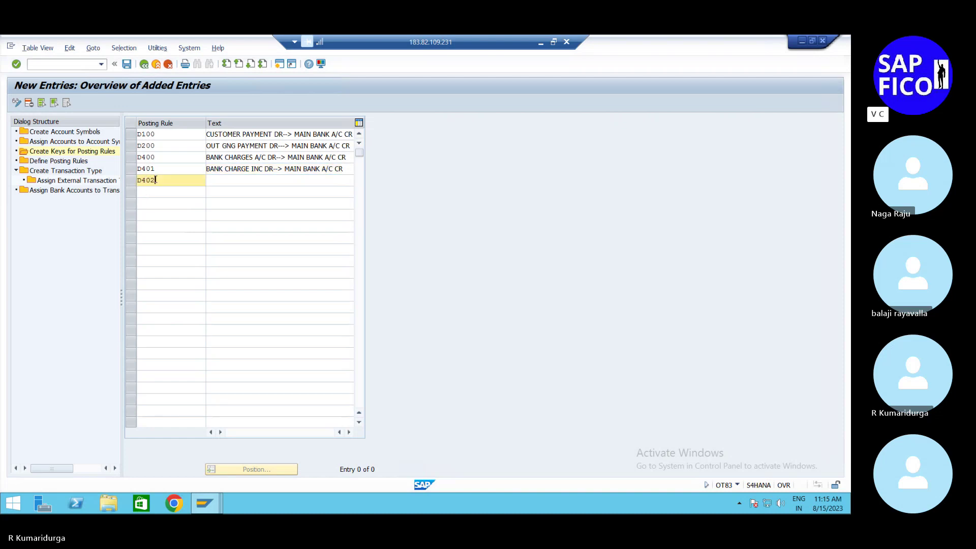
key(Tab)
text(IN)
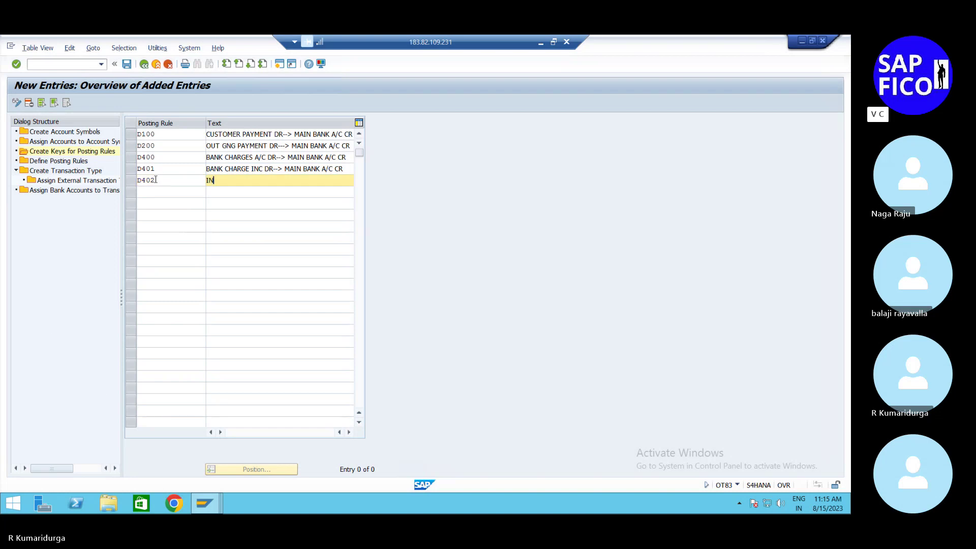
text(TE CHARGE A/C DR--> MAIN BANK A/C)
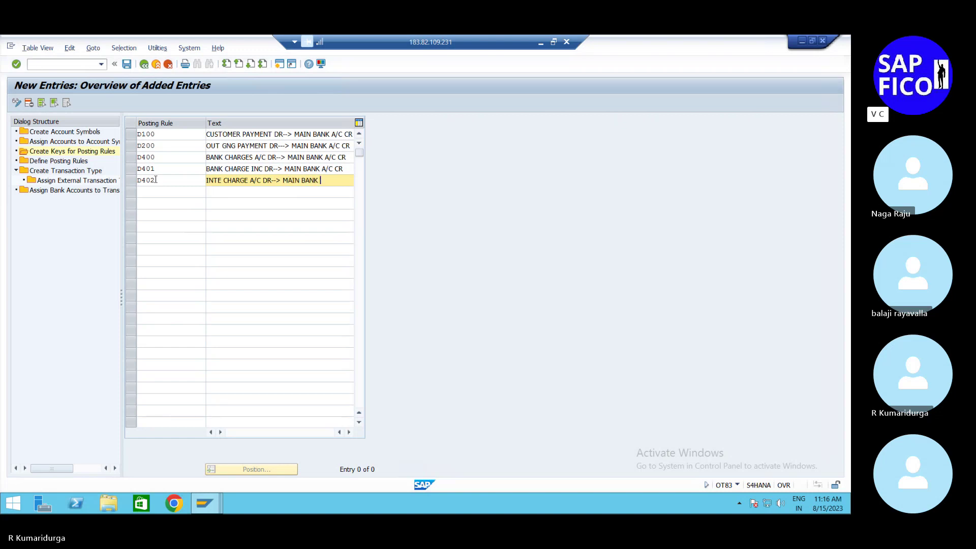
text( CR)
key(Return)
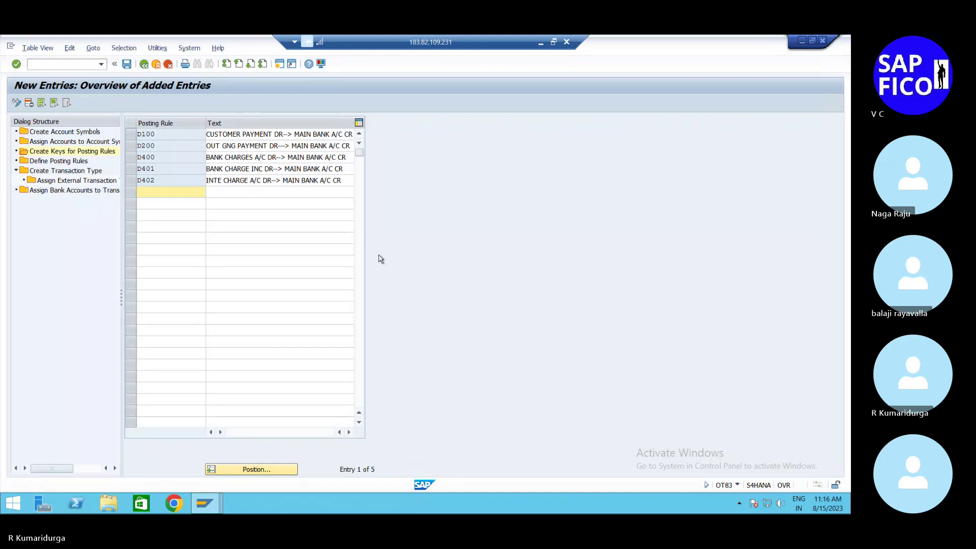
Start a new posting rule definition for D100 with posting area 2 (Subledger accounting).
double_click(83, 162)
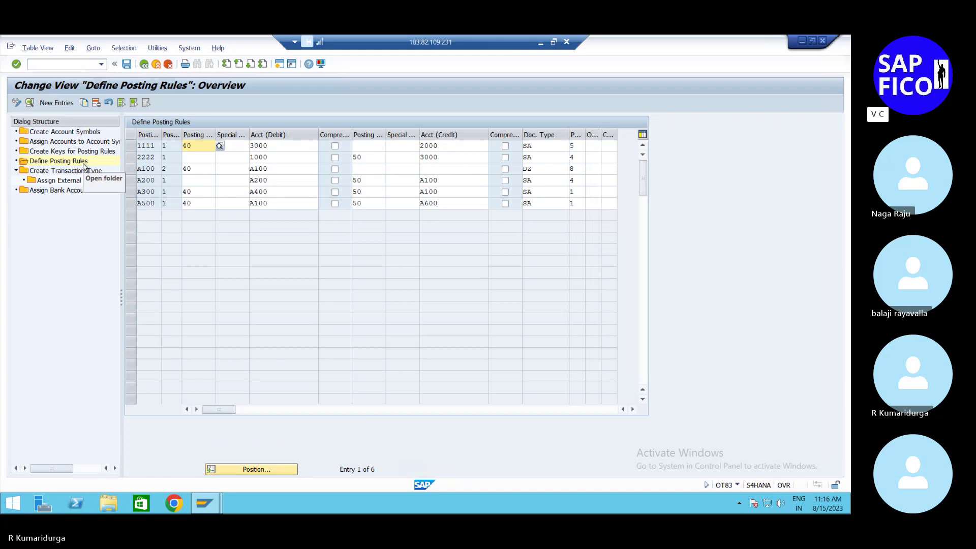
click(69, 104)
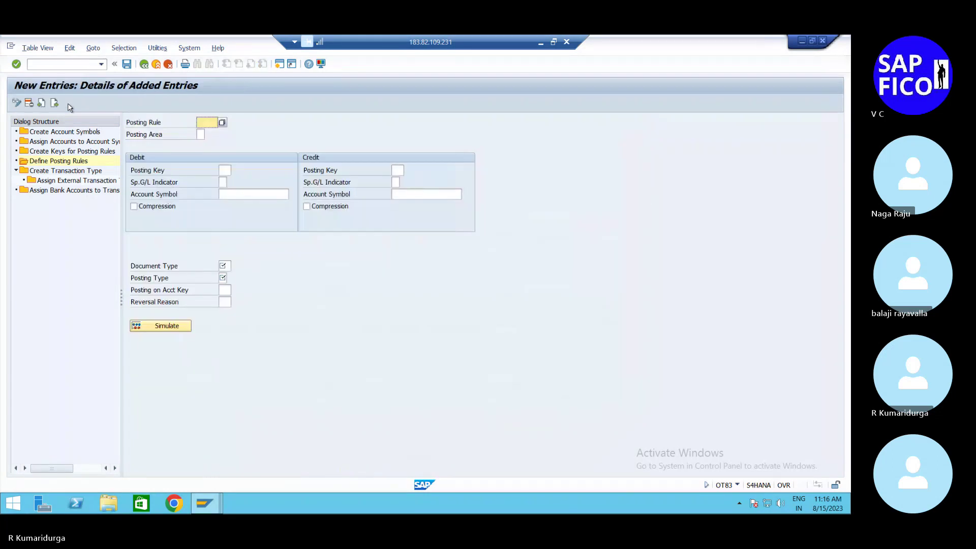
click(211, 123)
text(D100)
click(199, 134)
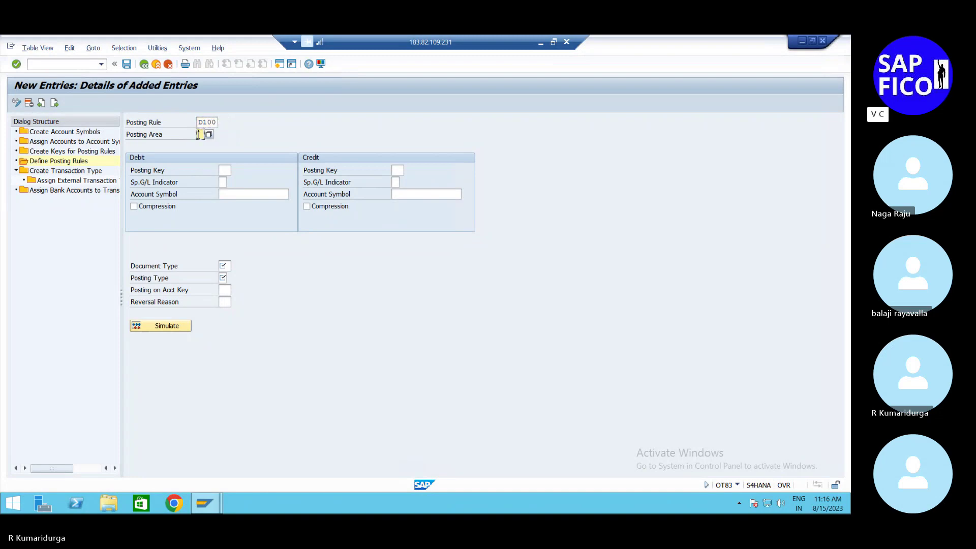
click(209, 134)
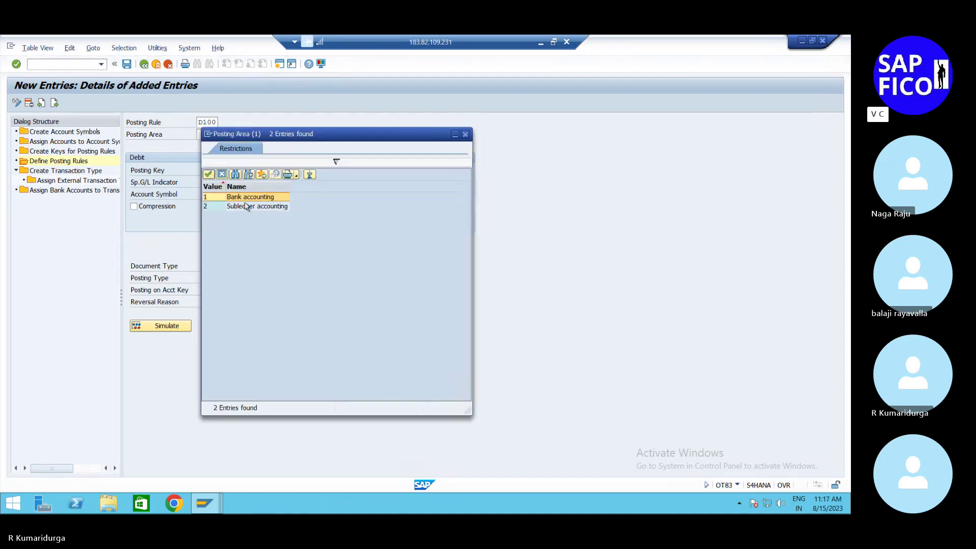
double_click(245, 206)
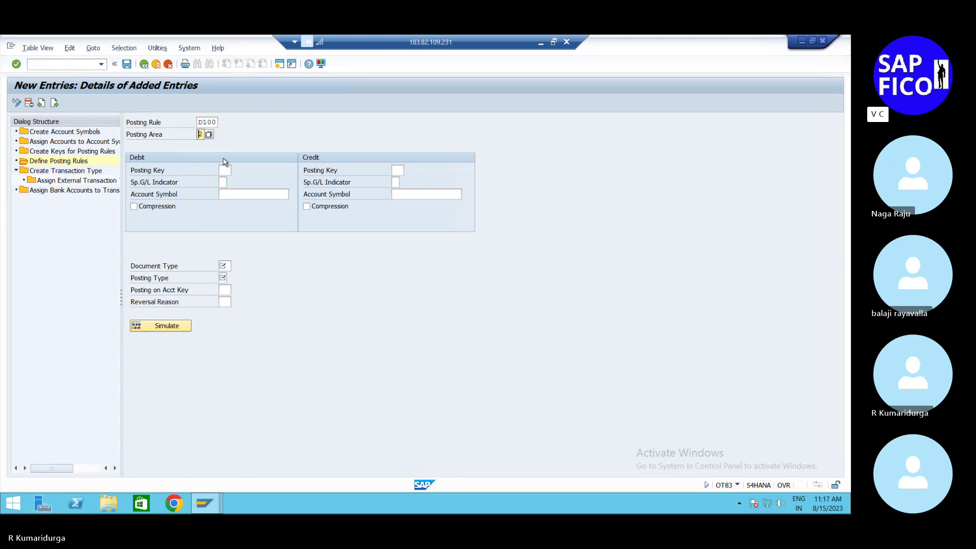
Set the debit side of posting rule D100 to posting key 40 and account symbol D100.
click(229, 170)
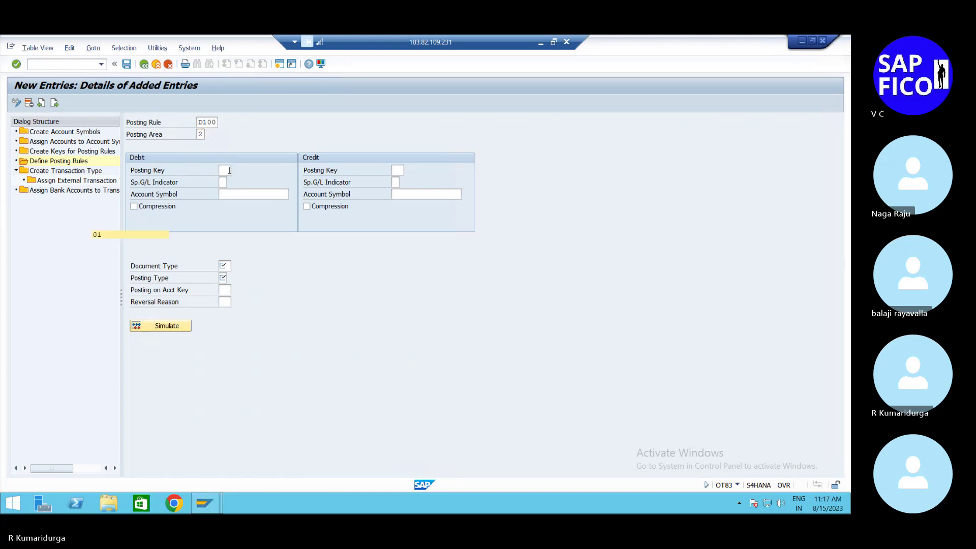
text(40)
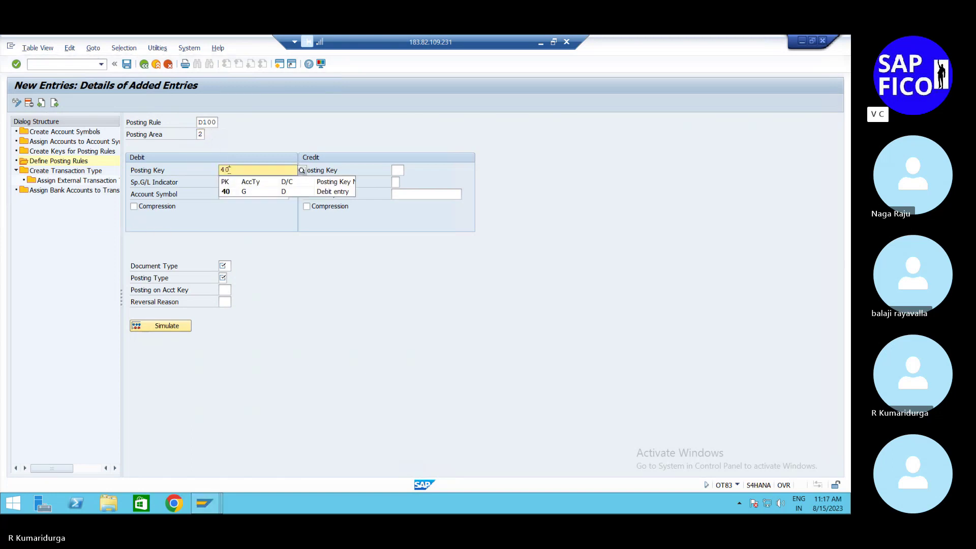
click(224, 229)
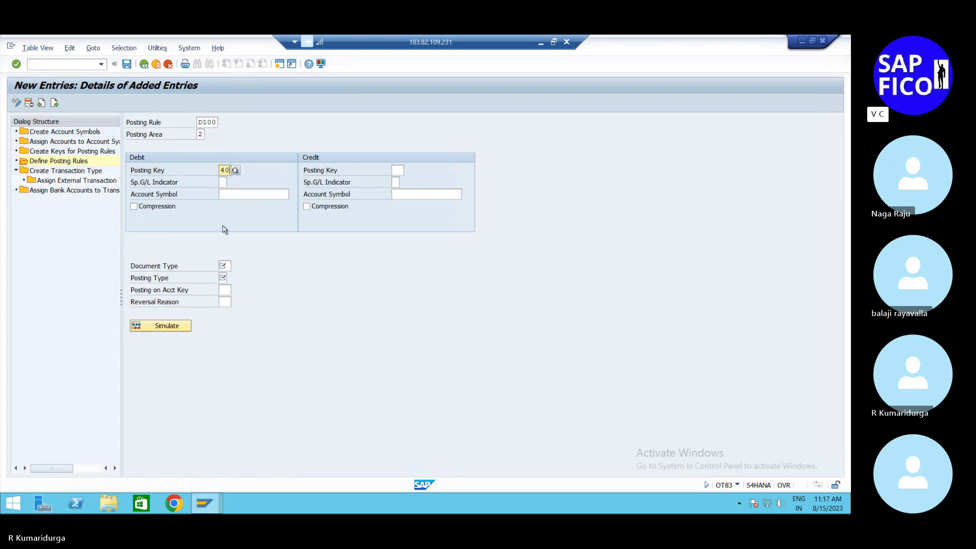
click(236, 195)
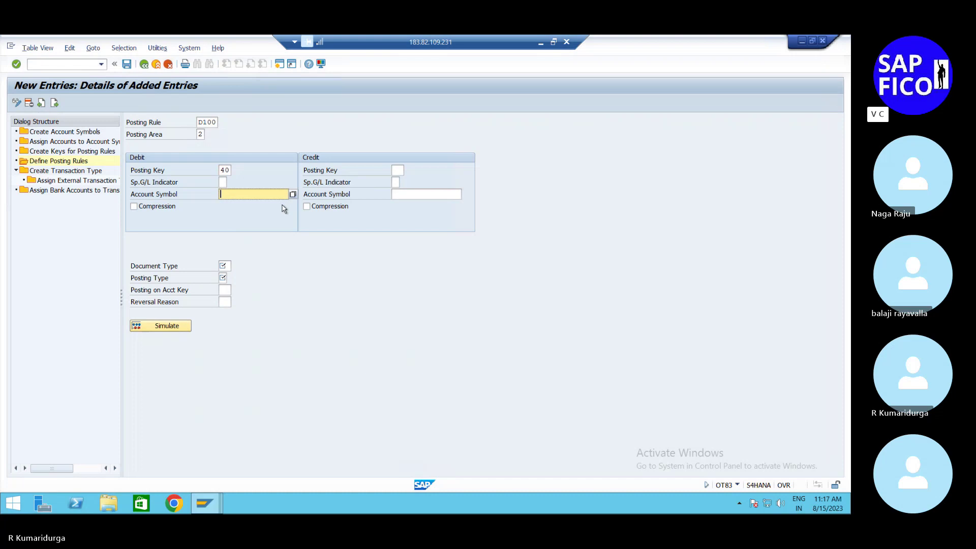
text(D2)
key(BackSpace)
text(100)
Set the rule's document type to DZ and its posting type to 8 (Clear cred.subl.acct).
click(224, 266)
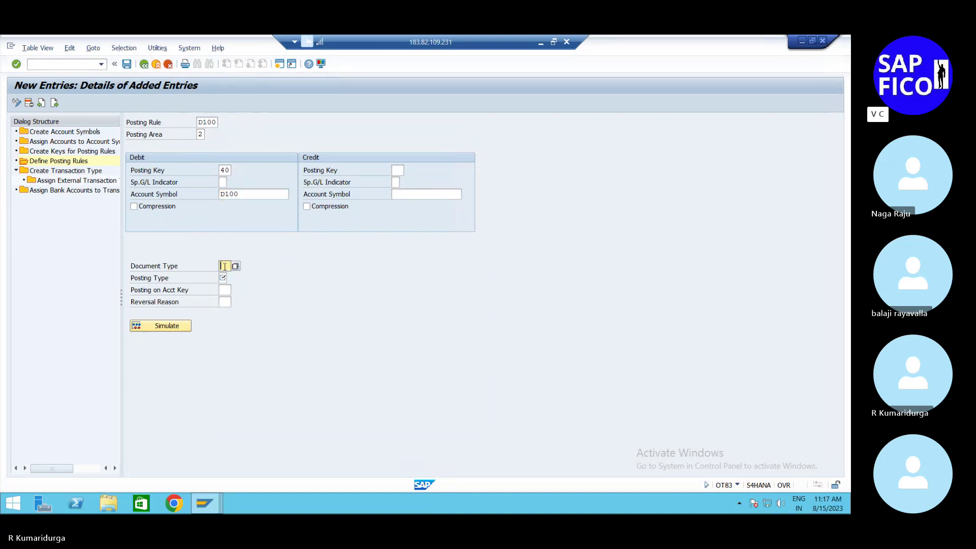
text(DZ)
click(223, 278)
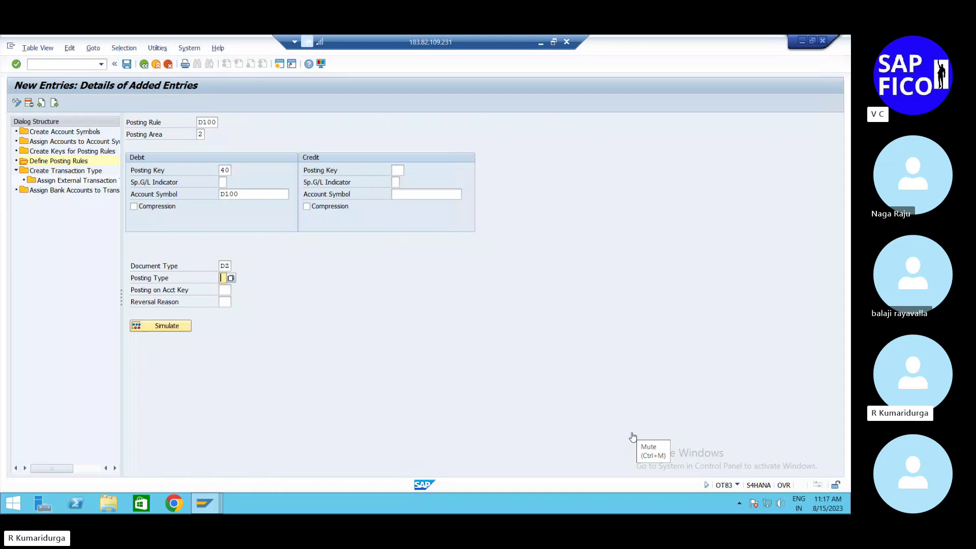
click(230, 279)
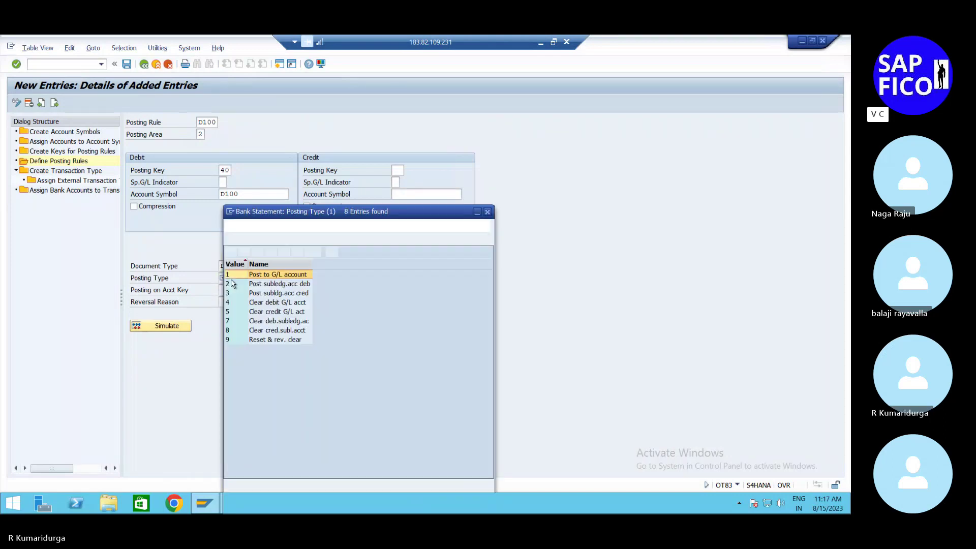
click(277, 326)
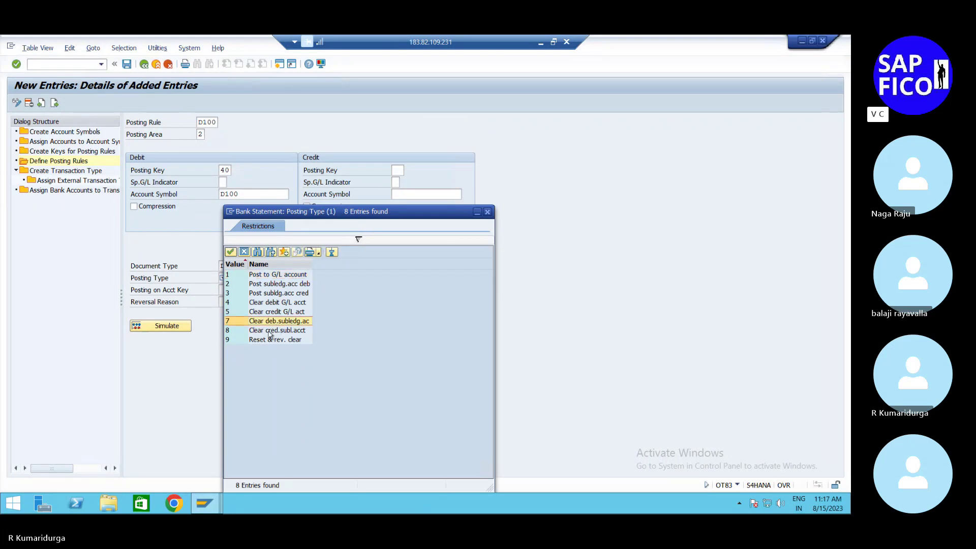
click(278, 332)
double_click(278, 332)
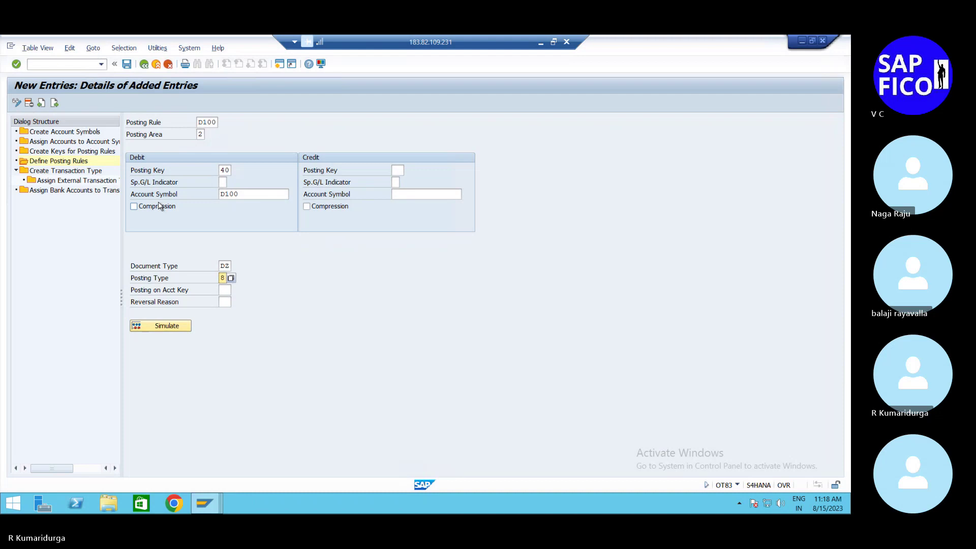
Try to save posting rule D100, and cancel the new entry.
click(127, 64)
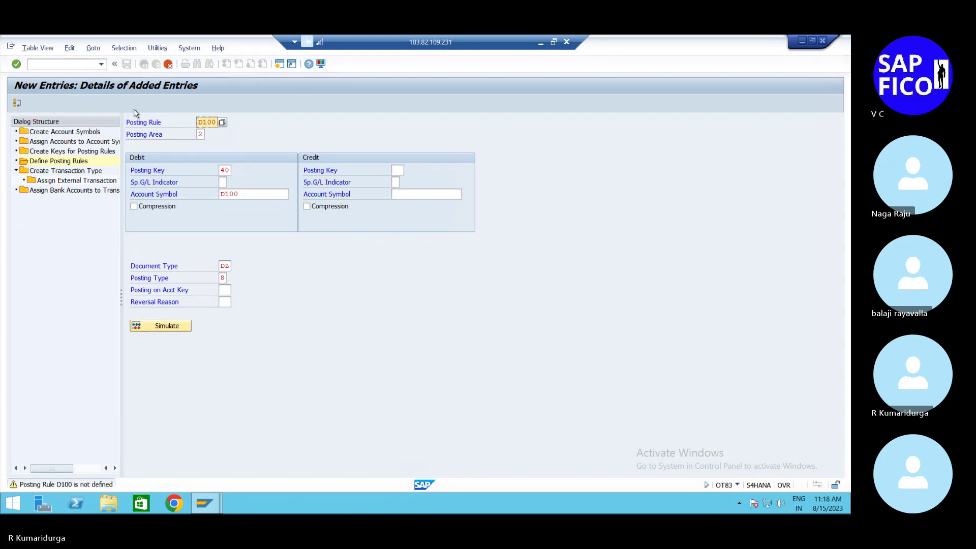
click(168, 65)
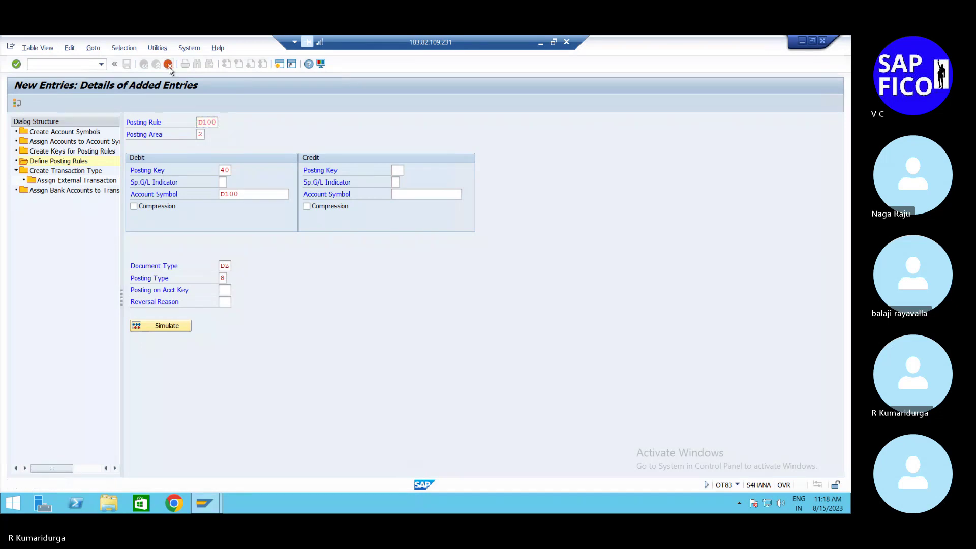